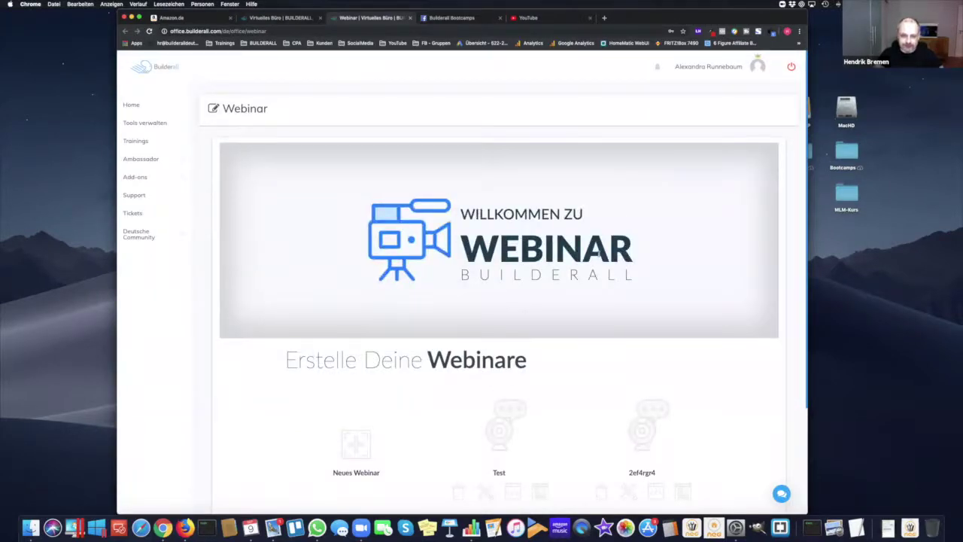
# Scroll the 'Erstelle Deine Webinare' overview listing the 'Test' and '2ef4rgr4' webinars
pyautogui.scroll(-3, 600, 257)
# Start a new webinar with Neues Webinar from the overview
pyautogui.scroll(-3, 559, 328)
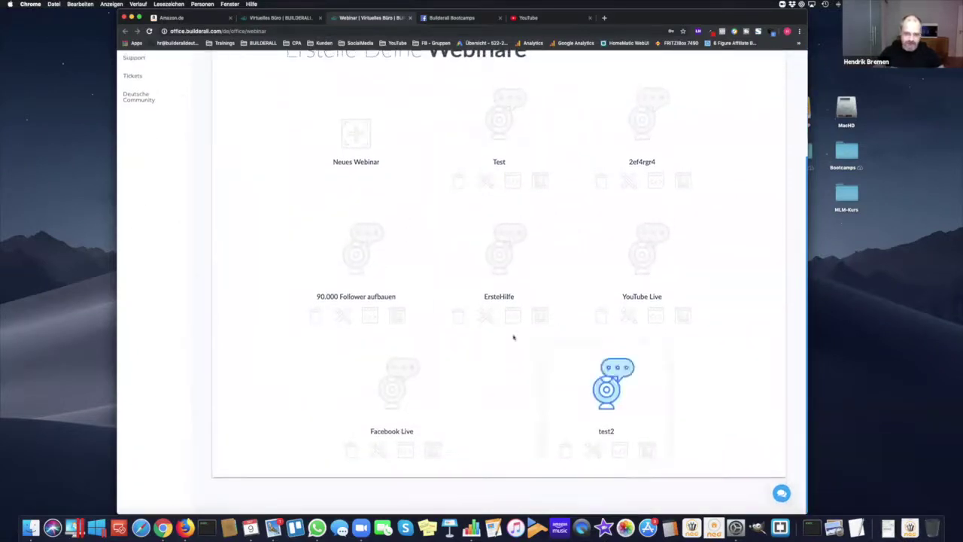
pyautogui.scroll(1, 721, 419)
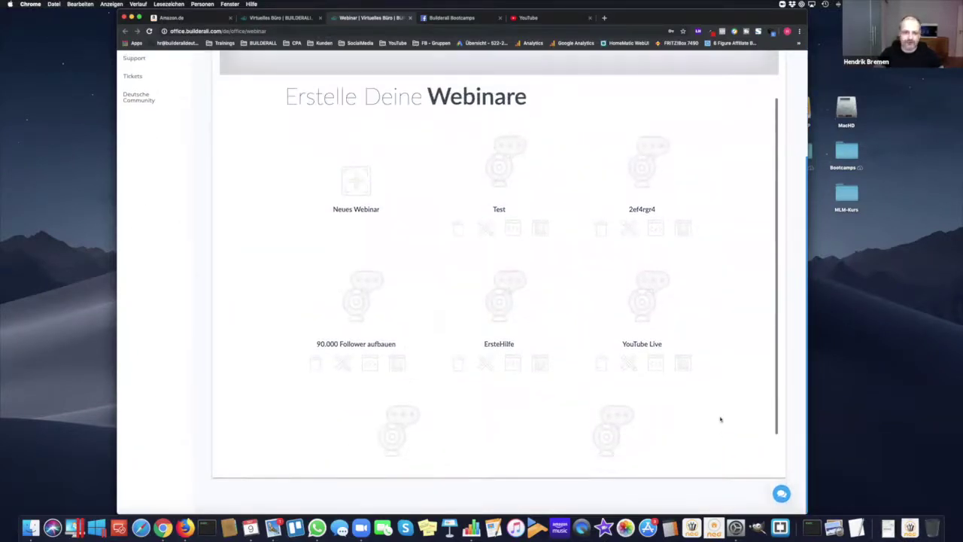
pyautogui.scroll(-1, 720, 419)
pyautogui.scroll(3, 469, 322)
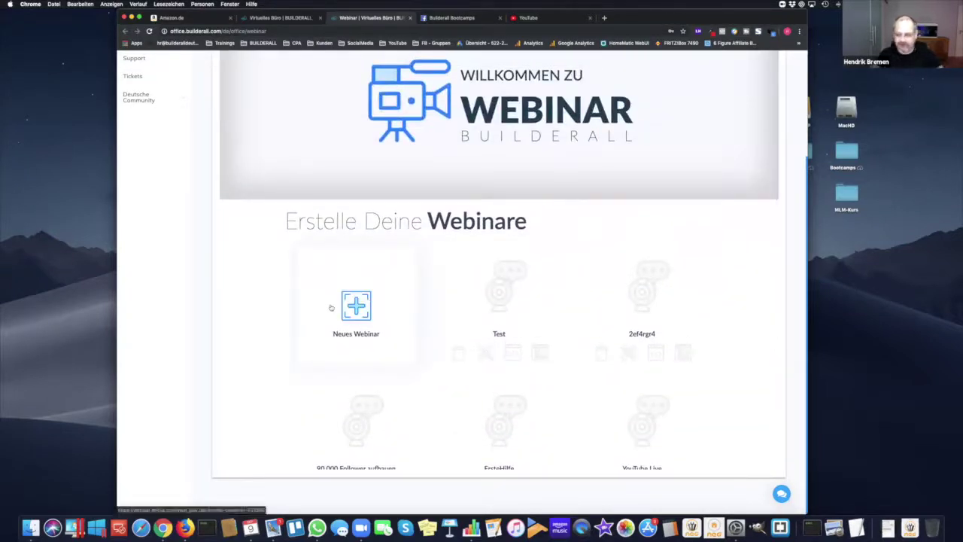
pyautogui.click(351, 309)
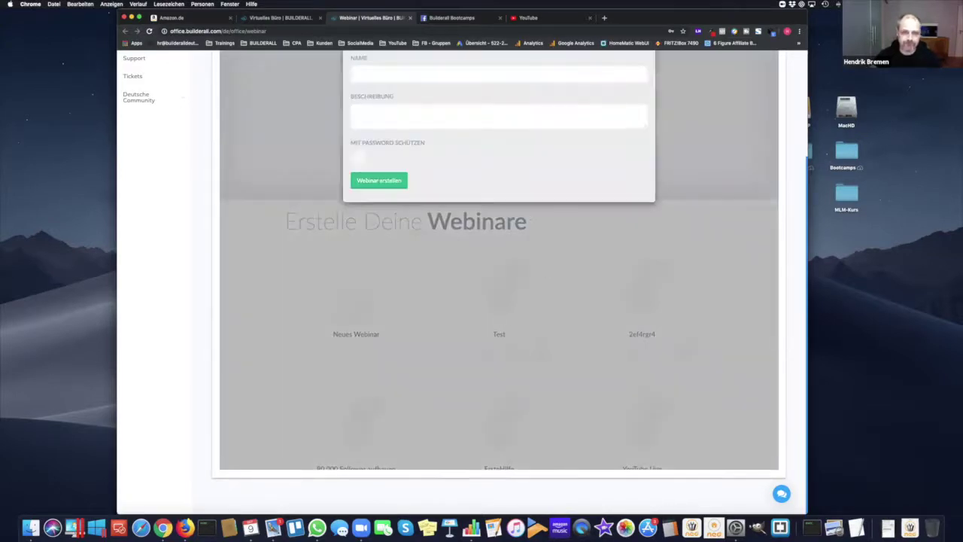
# Name the webinar 'Wiederkehrend', reuse it as the Beschreibung, and create it
pyautogui.scroll(3, 537, 230)
pyautogui.scroll(-1, 542, 233)
pyautogui.click(404, 173)
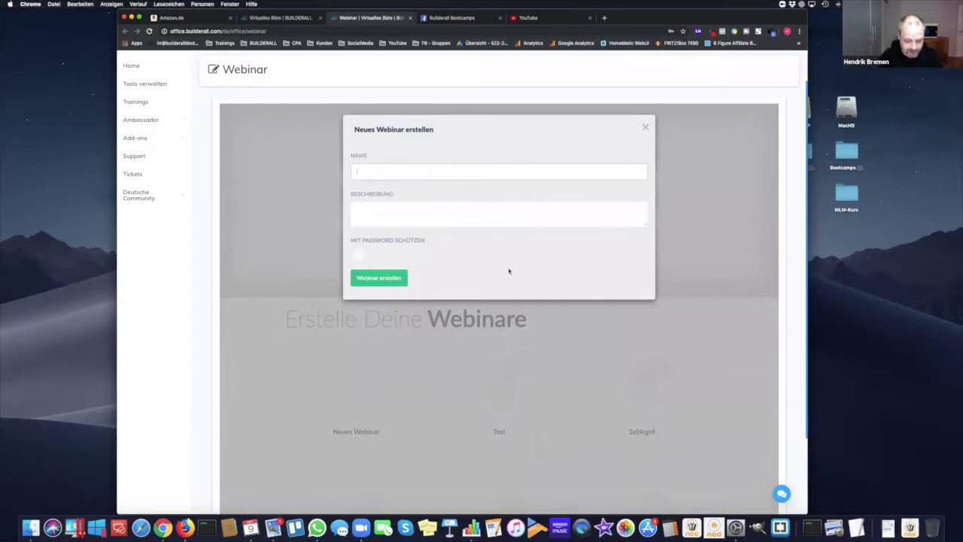
pyautogui.write('Wiederkehrend')
pyautogui.press('Tab')
pyautogui.doubleClick(390, 172)
pyautogui.press('super+c')
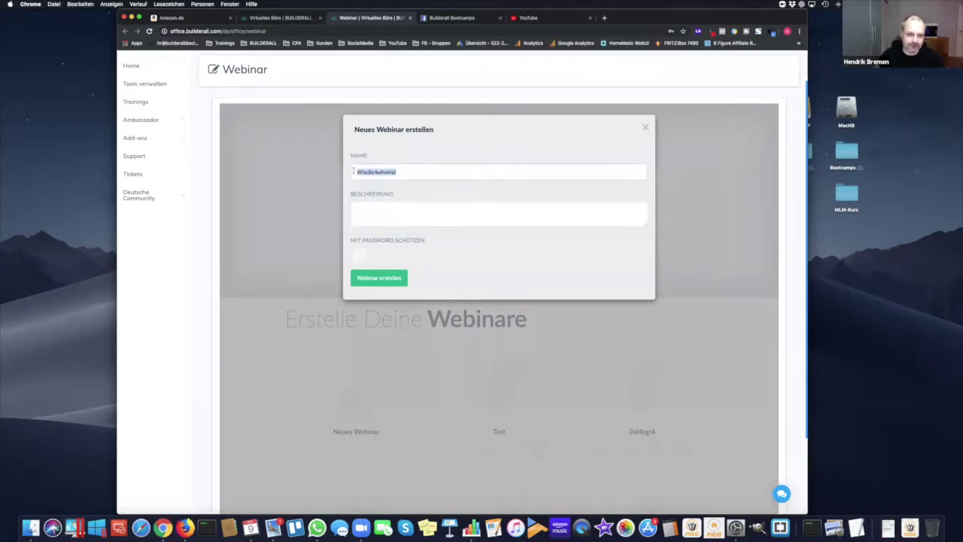
pyautogui.click(441, 218)
pyautogui.press('super+v')
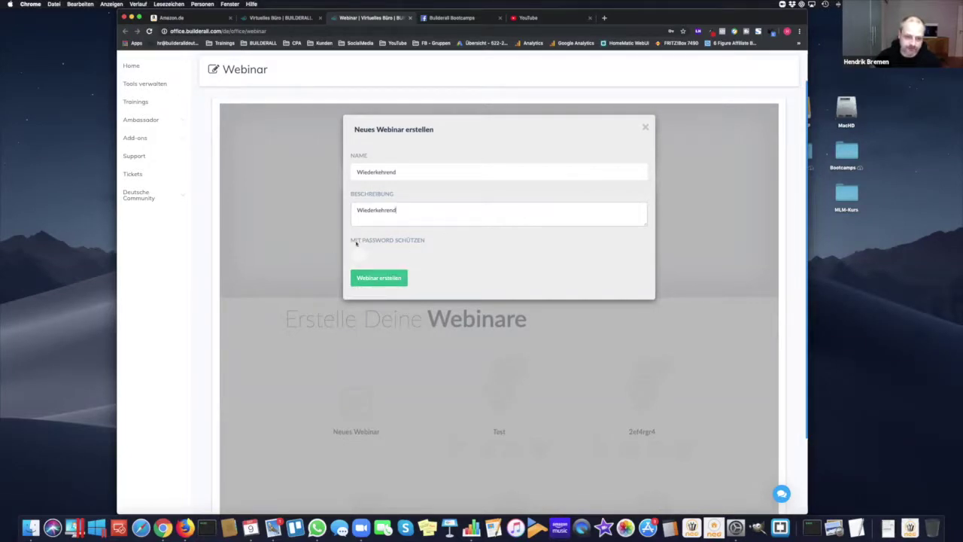
pyautogui.click(379, 278)
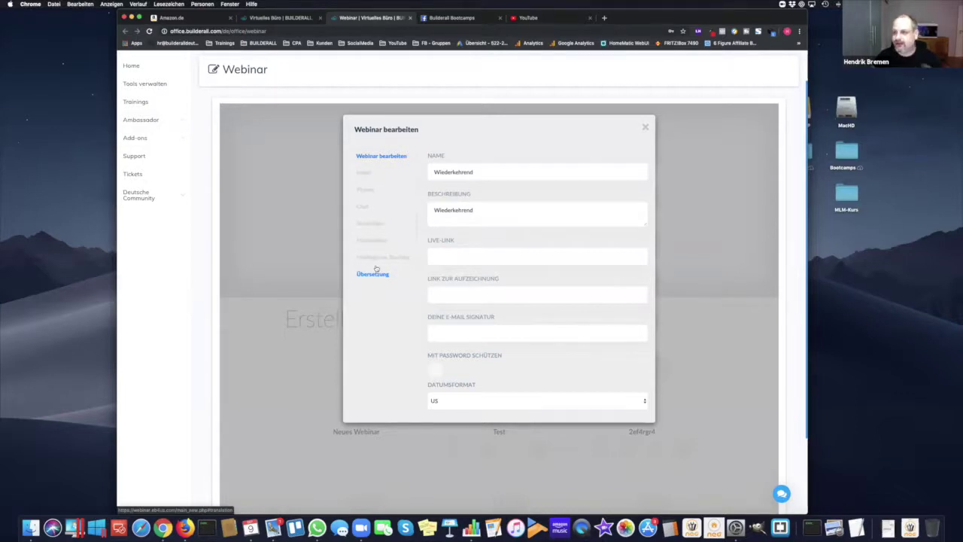
# Switch the Webinar bearbeiten dialog to Inhalt, showing the New Streaming Tool (Beta) section
pyautogui.scroll(-1, 380, 262)
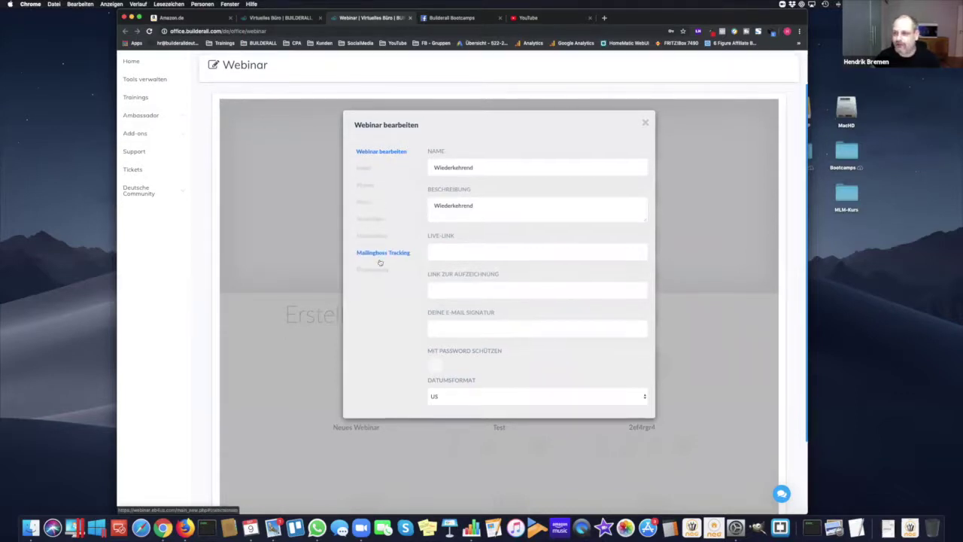
pyautogui.scroll(3, 378, 262)
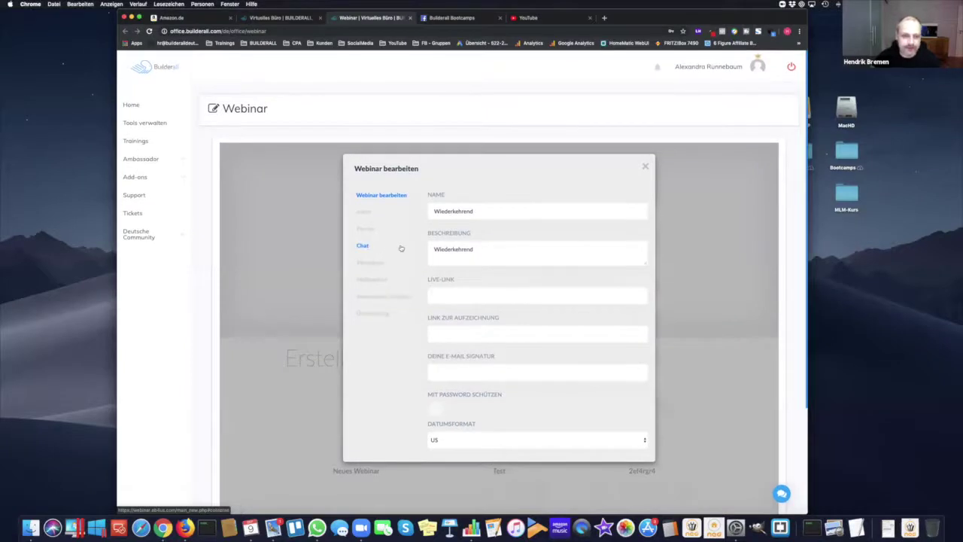
pyautogui.click(363, 212)
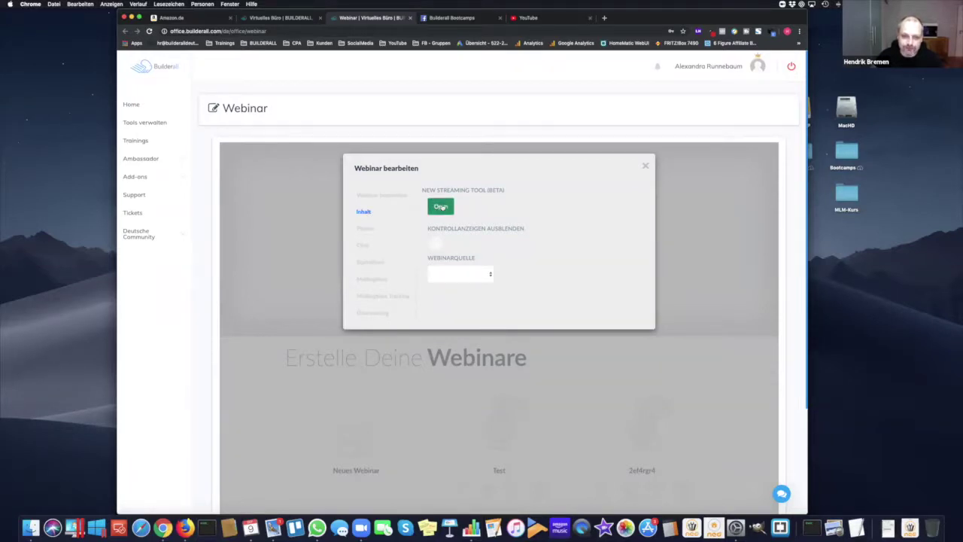
# Open the New Streaming Tool settings and close the blank tab that appeared
pyautogui.click(442, 209)
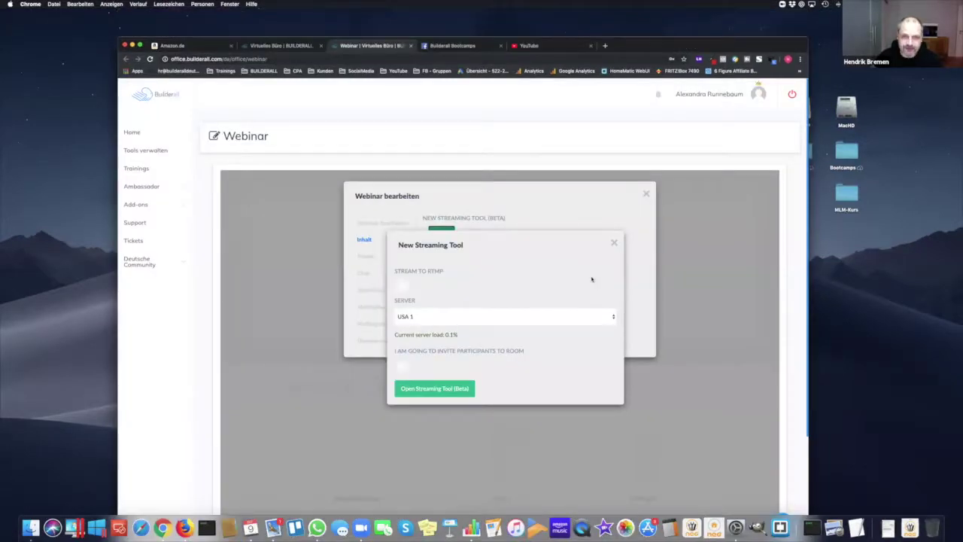
pyautogui.click(614, 242)
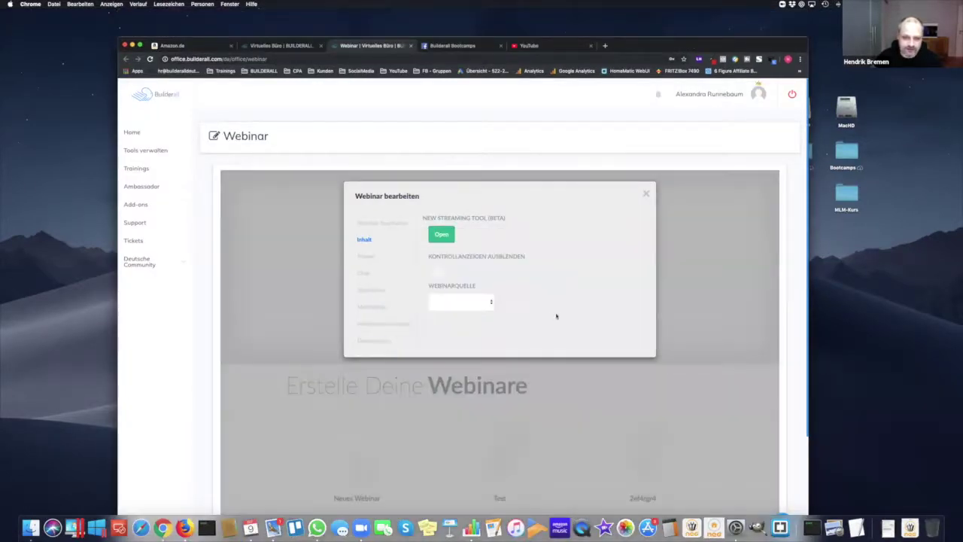
pyautogui.click(491, 303)
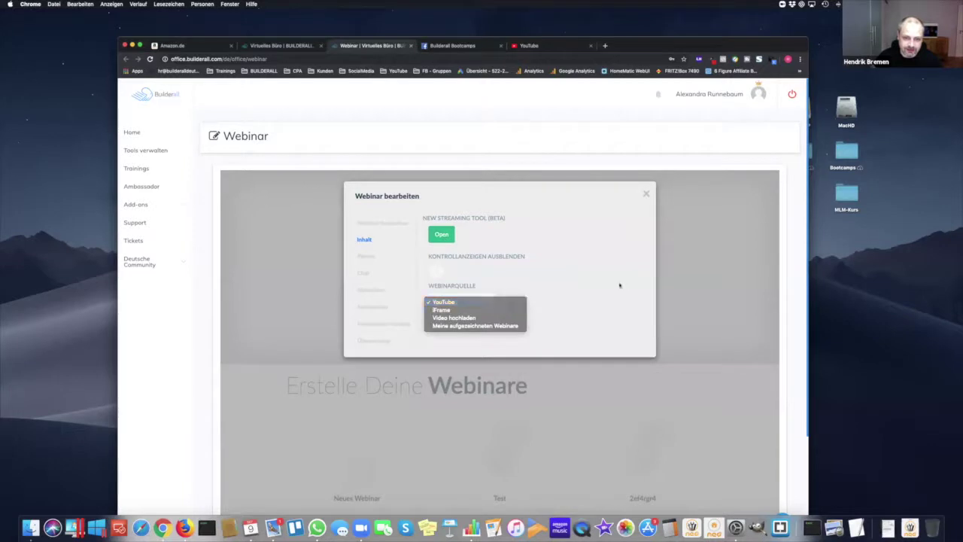
pyautogui.click(597, 291)
pyautogui.click(439, 235)
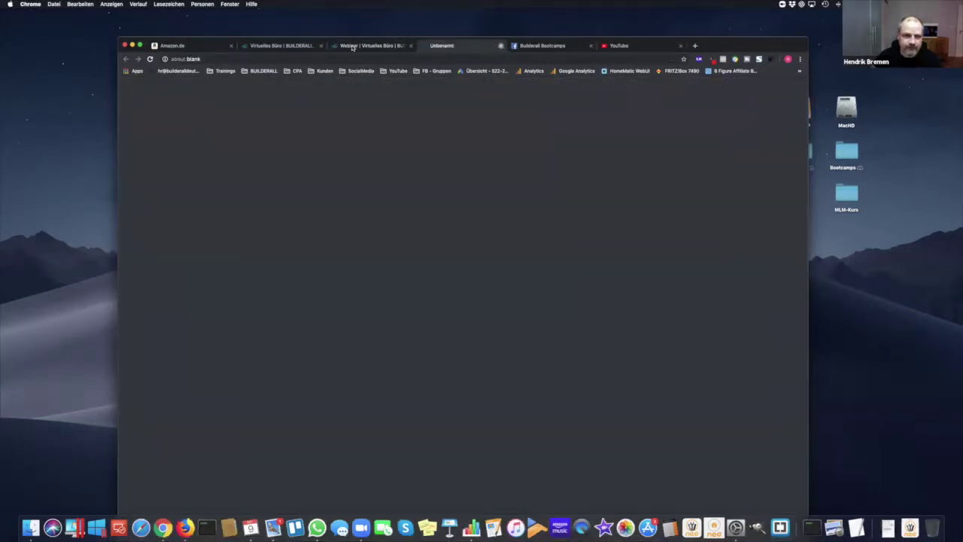
pyautogui.click(353, 46)
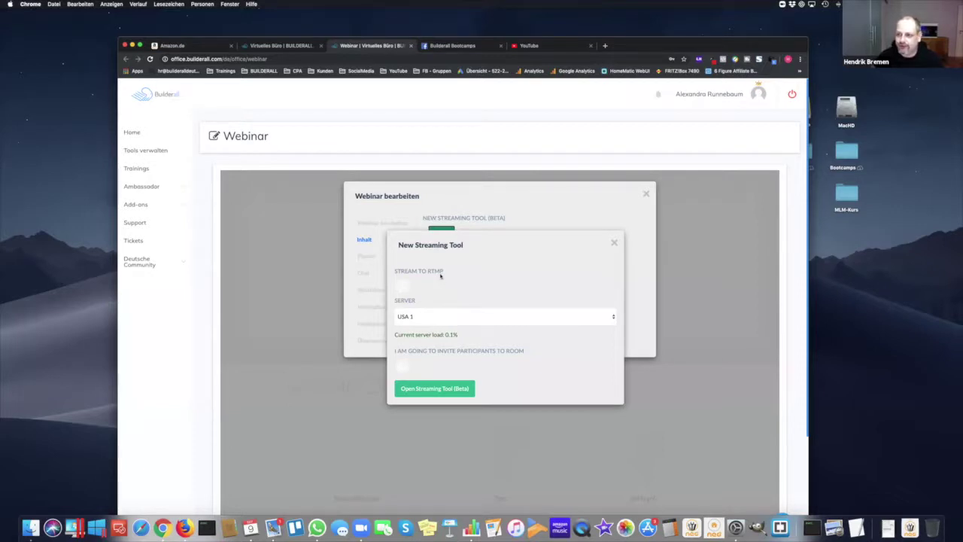
# Switch on Stream to RTMP, then go to the Builderall Bootcamps Facebook group
pyautogui.click(403, 286)
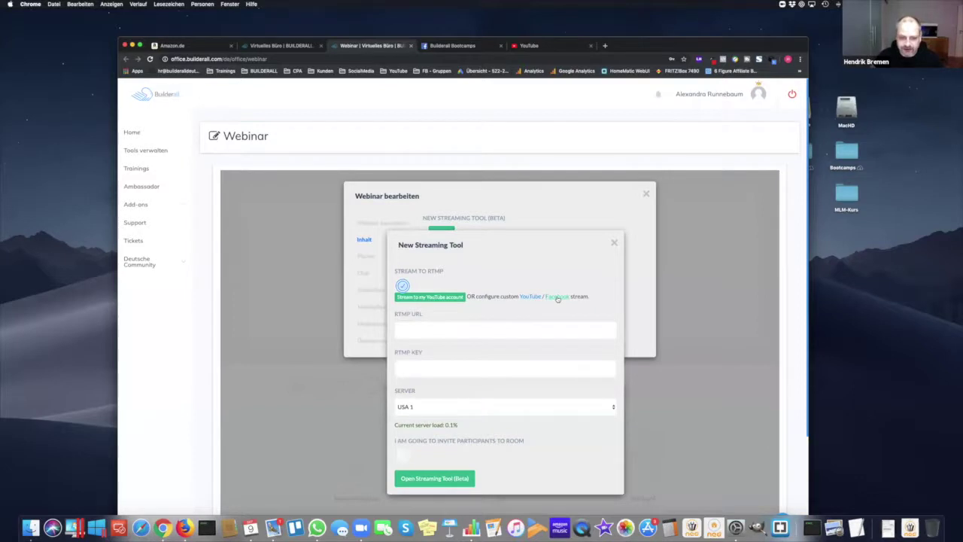
pyautogui.scroll(-3, 558, 299)
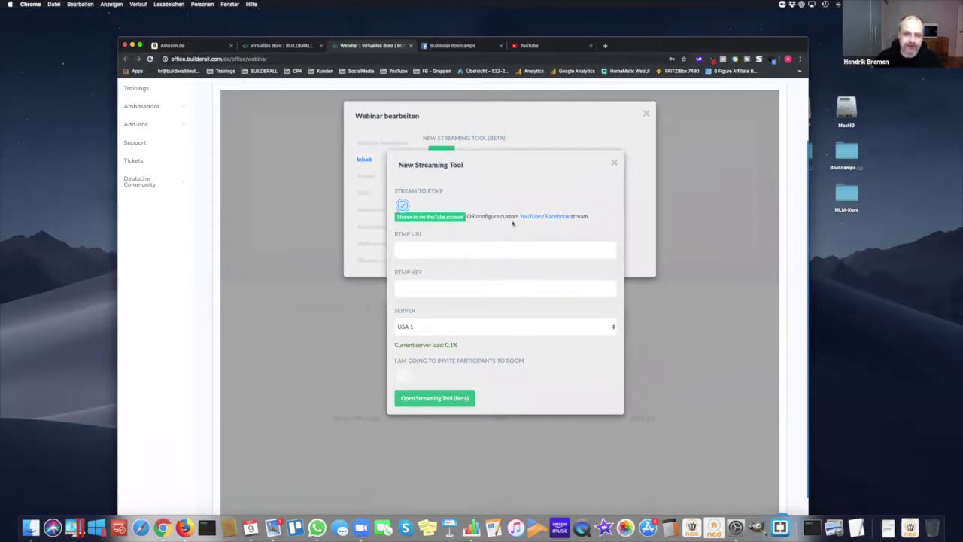
pyautogui.scroll(2, 489, 186)
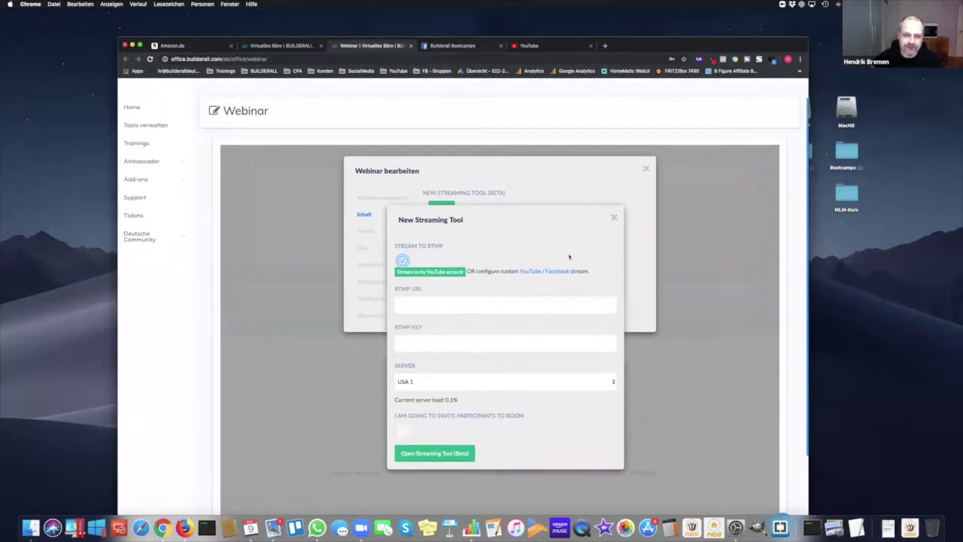
pyautogui.click(449, 46)
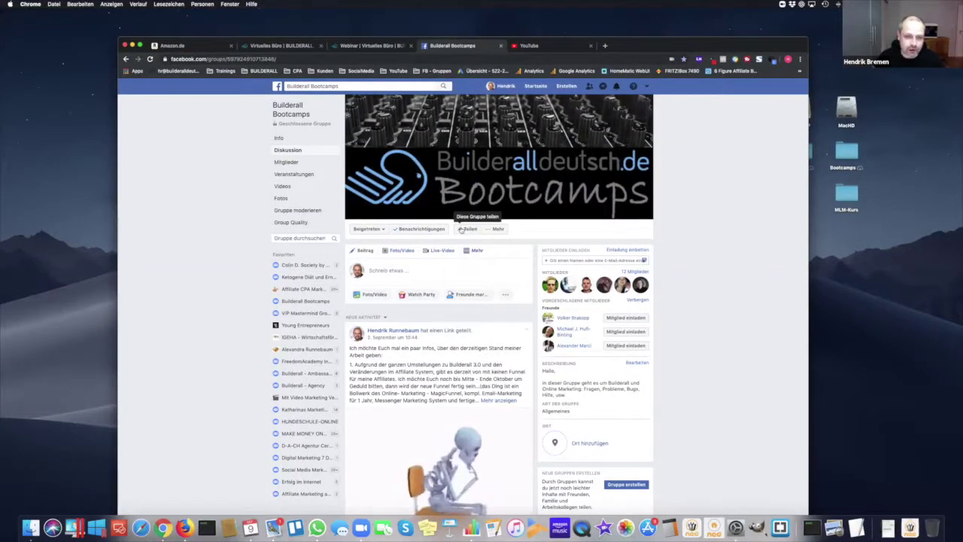
pyautogui.scroll(-1, 665, 188)
# Start a group Live-Video set to Verbinden for external streaming software
pyautogui.click(178, 295)
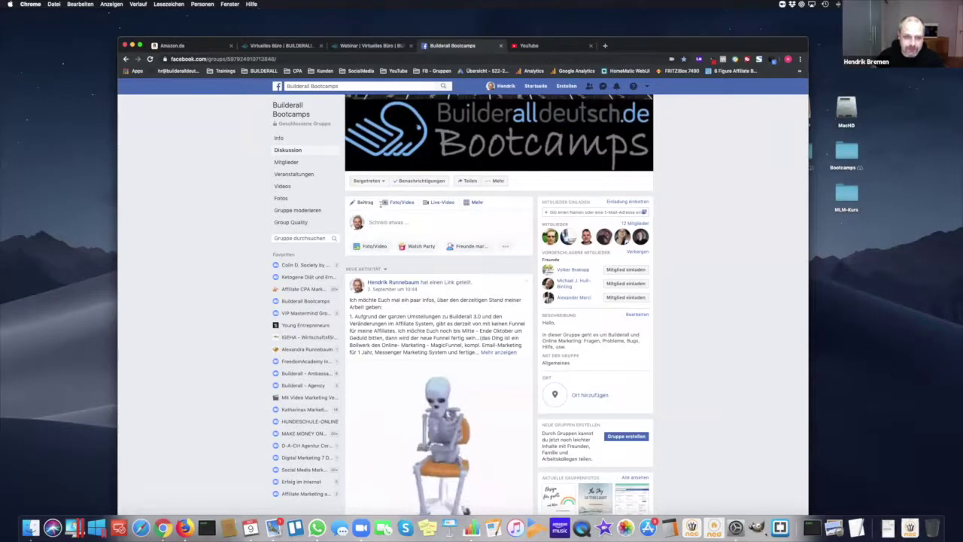
pyautogui.click(383, 222)
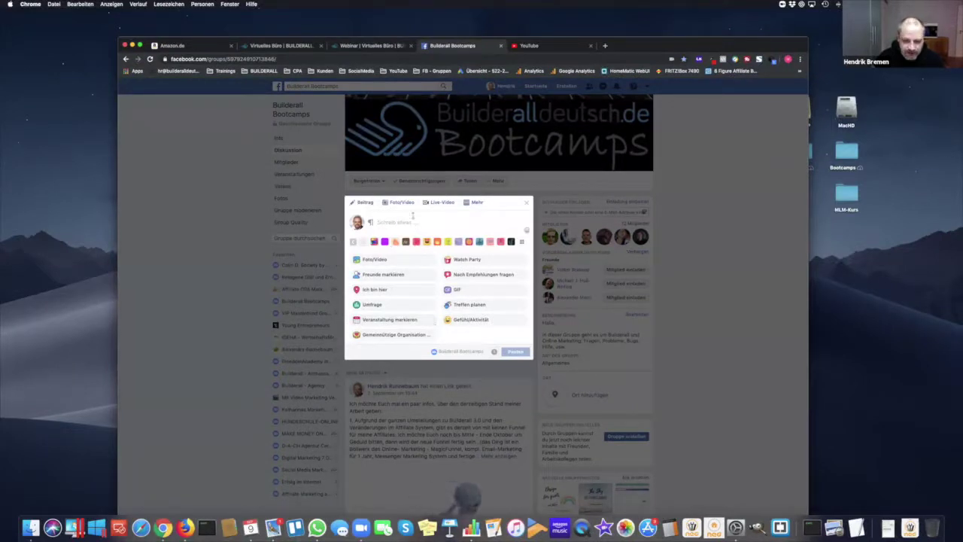
pyautogui.scroll(-1, 410, 249)
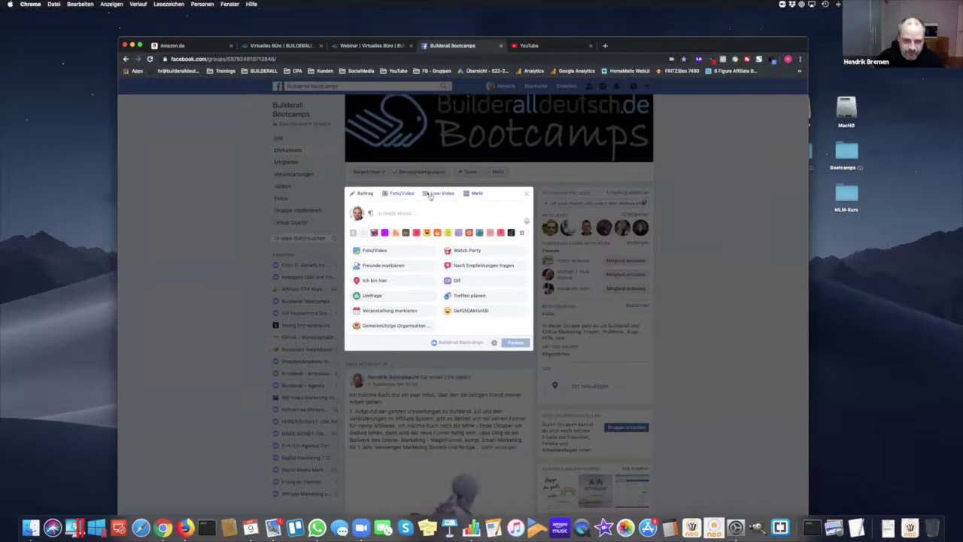
pyautogui.click(442, 195)
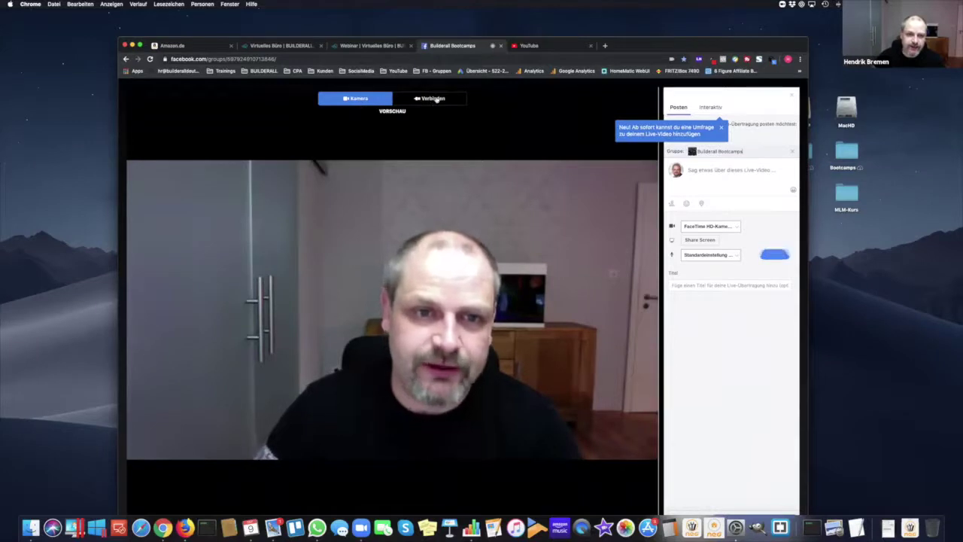
pyautogui.click(432, 99)
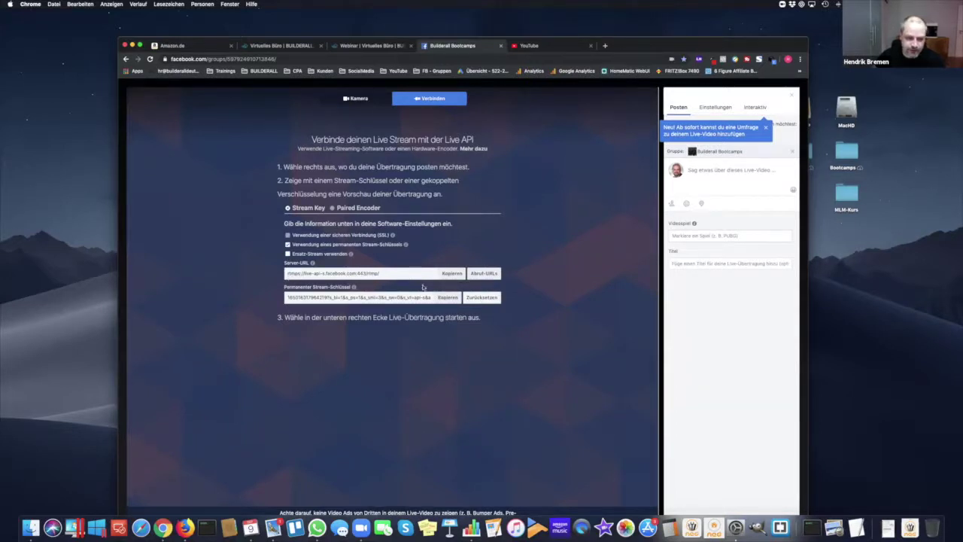
# Paste the Facebook server URL rtmps://live-api-s.facebook.com:443/rtmp/ into the webinar's RTMP URL
pyautogui.click(453, 274)
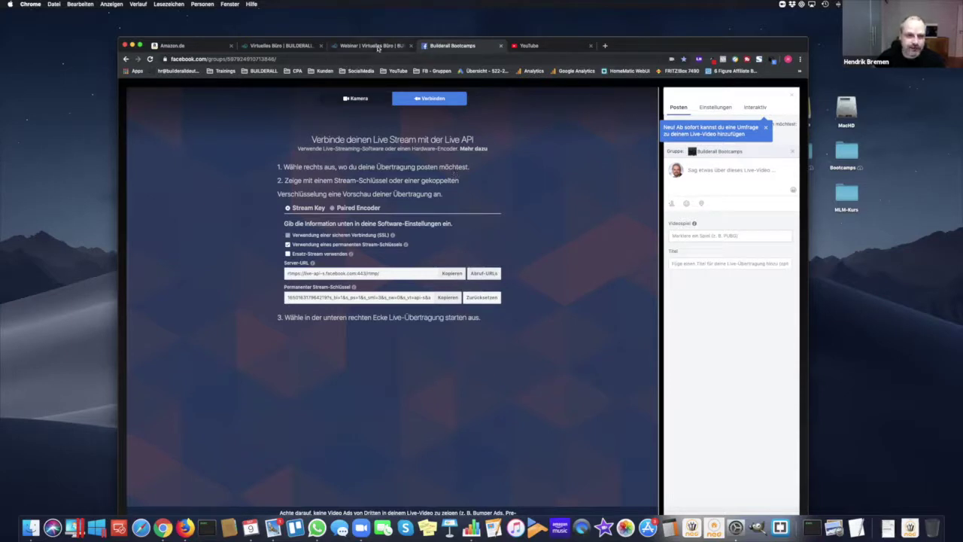
pyautogui.click(374, 46)
pyautogui.click(421, 305)
pyautogui.press('cmd+v')
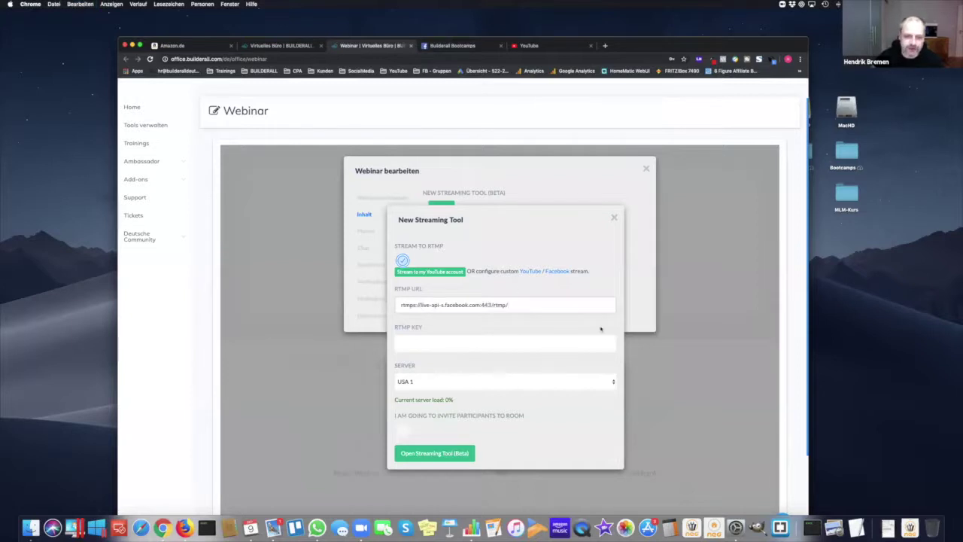
# Copy the Facebook stream key into the webinar's RTMP KEY field
pyautogui.click(456, 46)
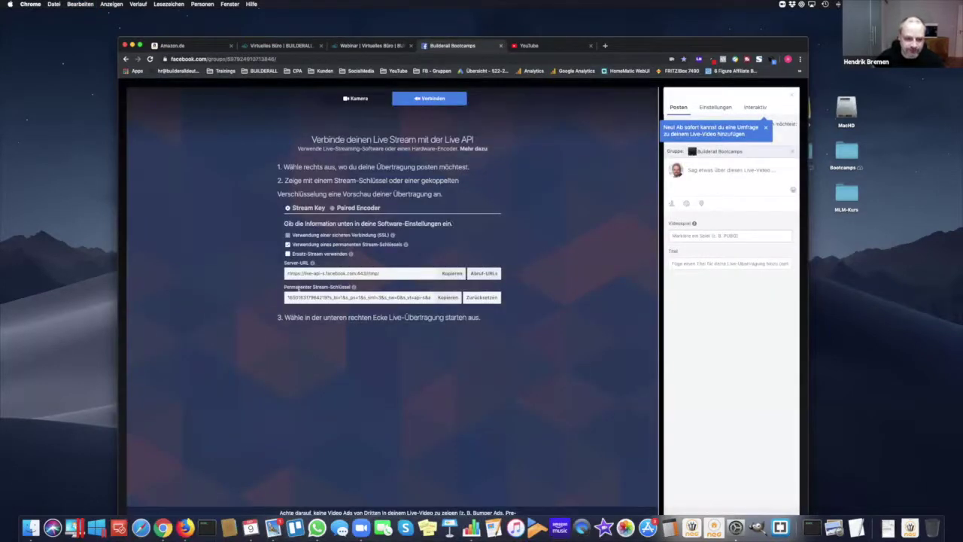
pyautogui.click(448, 297)
pyautogui.click(365, 46)
pyautogui.click(426, 344)
pyautogui.press('super+v')
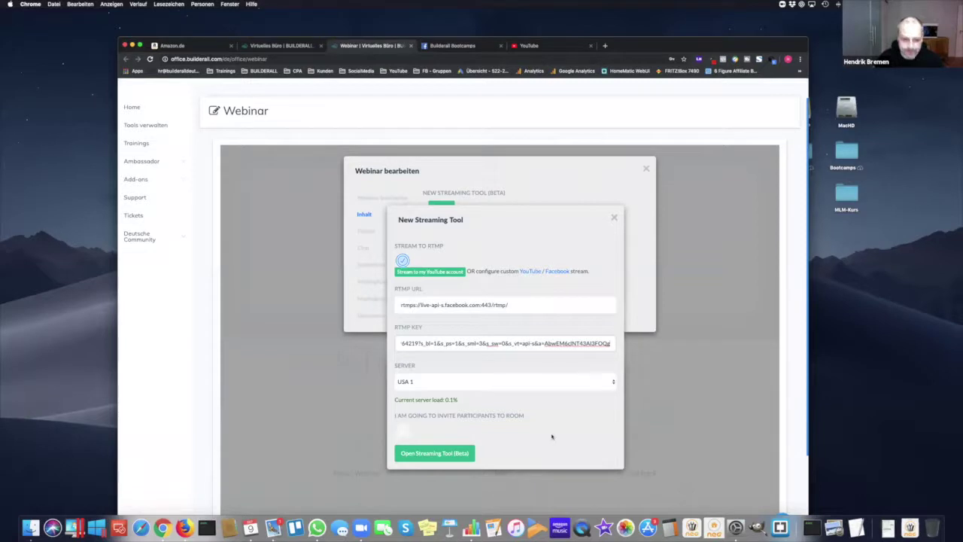
# Keep USA 1 as the streaming server and launch Open Streaming Tool (Beta)
pyautogui.click(531, 381)
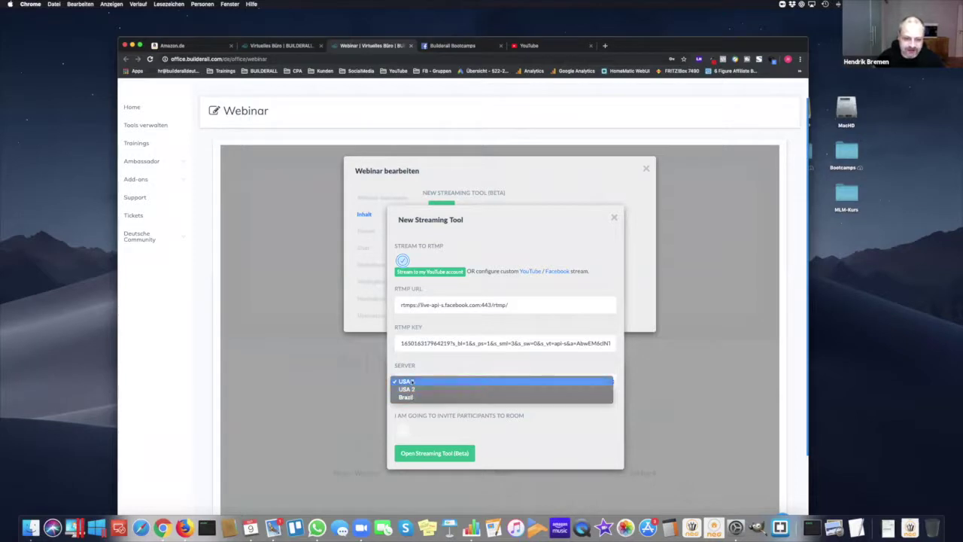
pyautogui.click(407, 382)
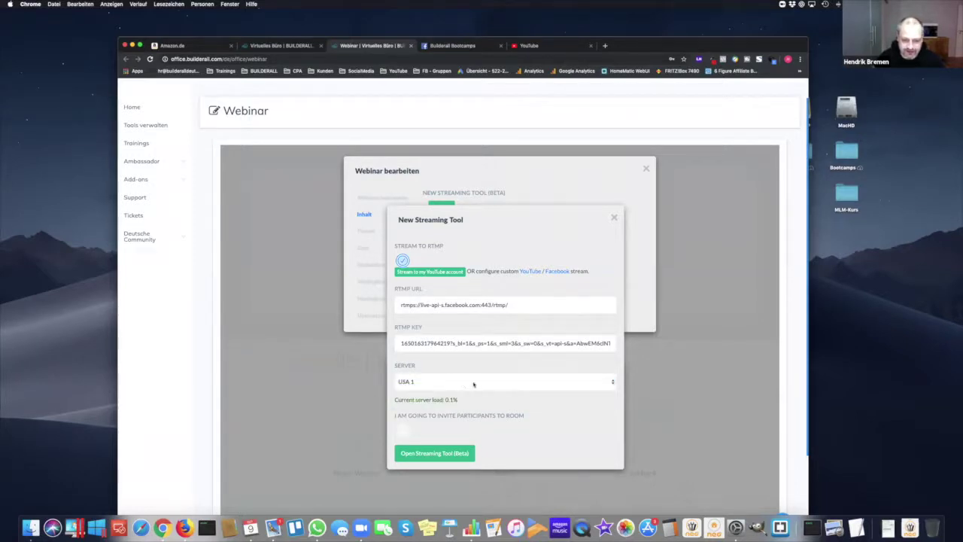
pyautogui.scroll(-3, 409, 407)
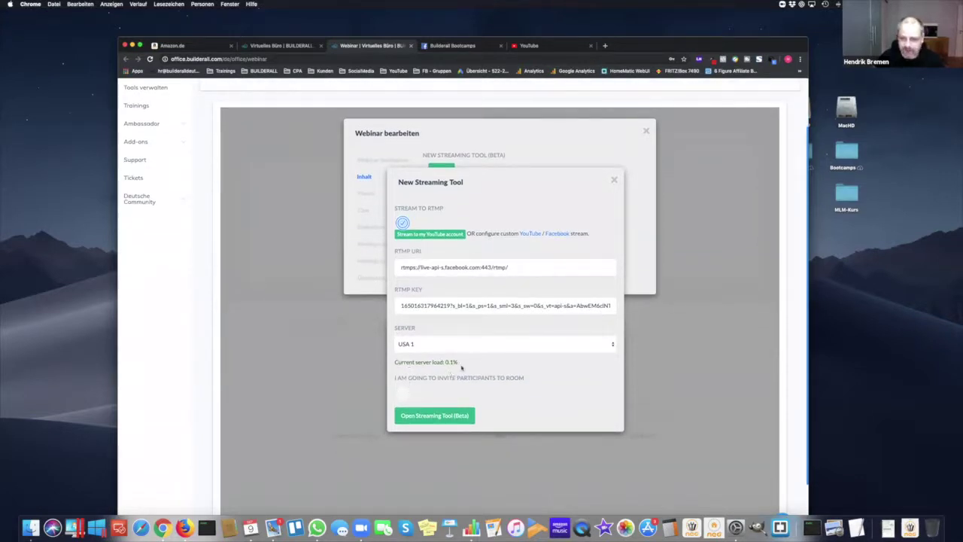
pyautogui.scroll(-5, 525, 351)
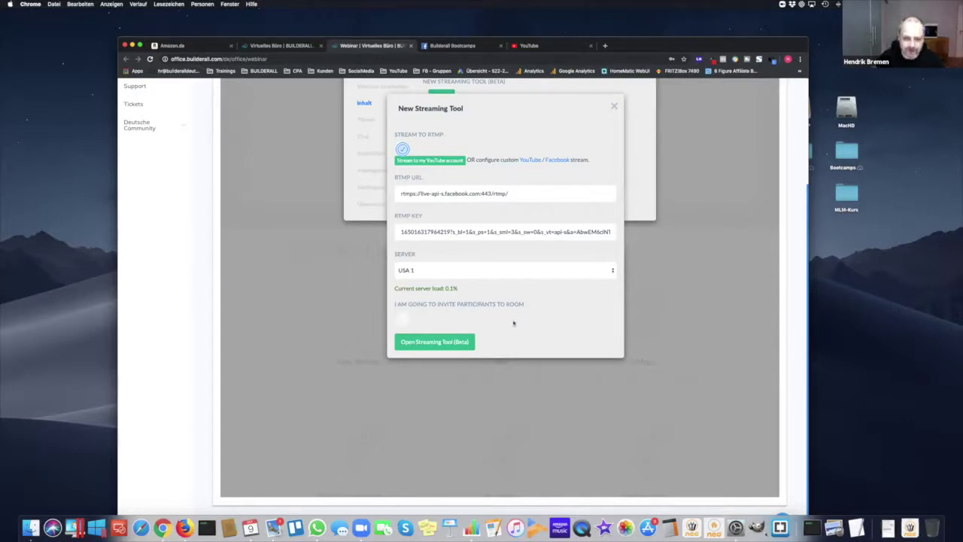
pyautogui.scroll(2, 514, 324)
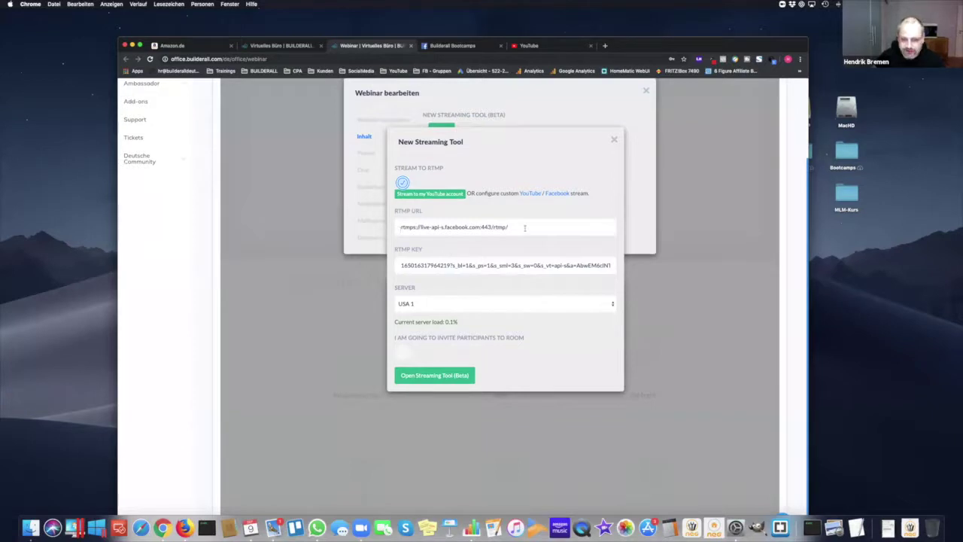
pyautogui.scroll(-2, 476, 241)
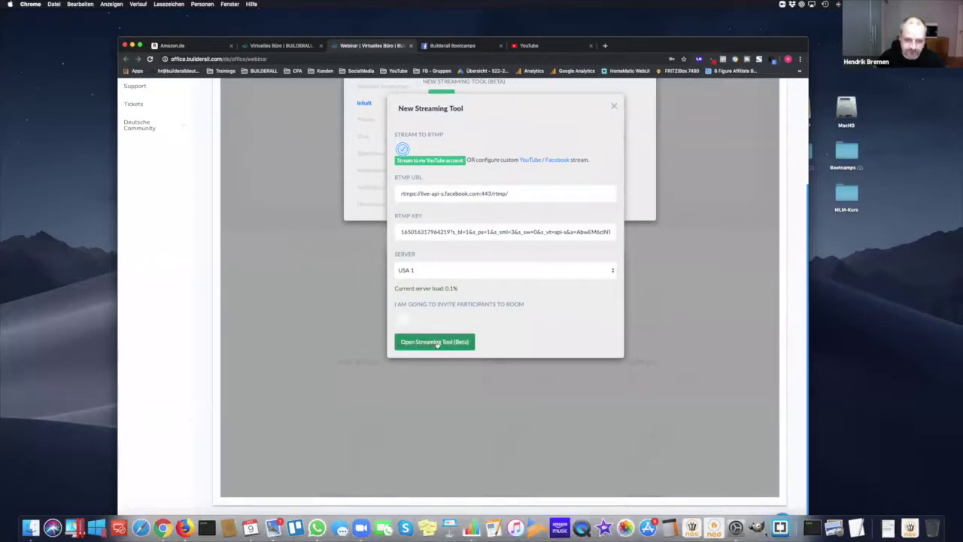
pyautogui.click(437, 343)
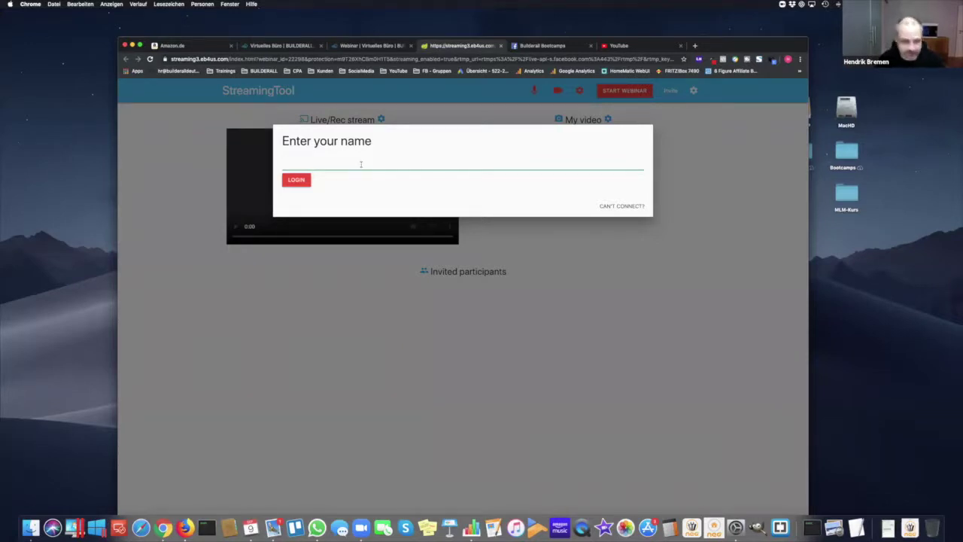
# Log into the StreamingTool by entering the host's name
pyautogui.write('Hendrik Builderall')
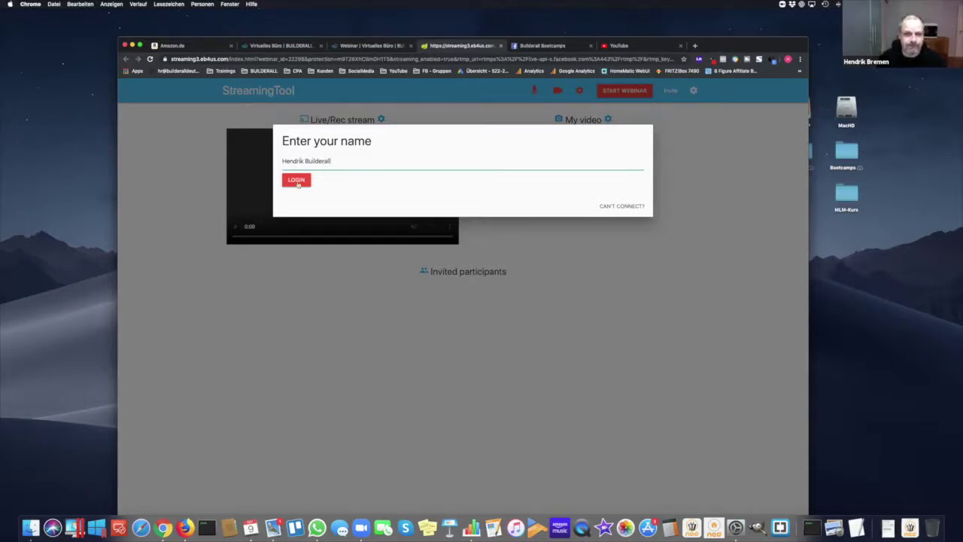
pyautogui.click(298, 183)
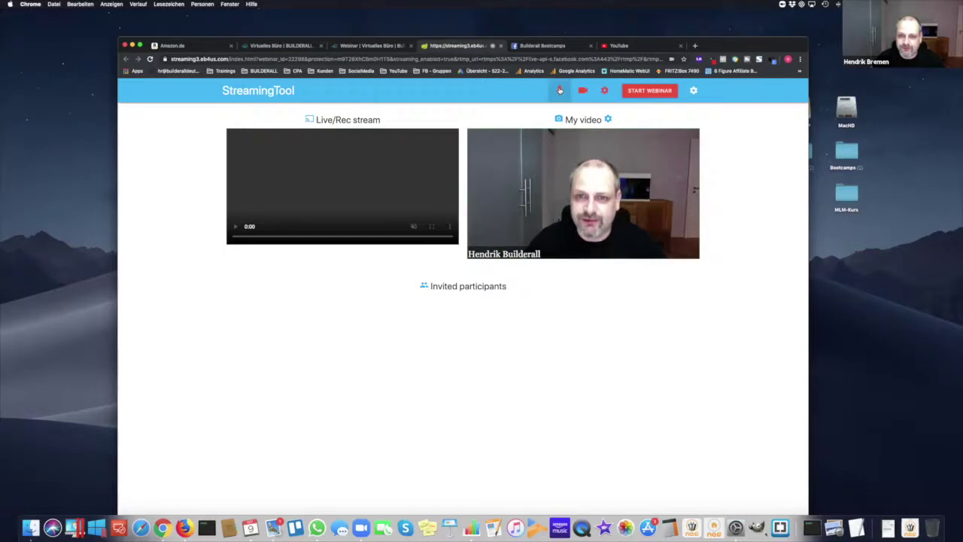
# Mute the microphone, toggle the webcam off and on, and bring up Camera/Microphone Settings
pyautogui.click(560, 90)
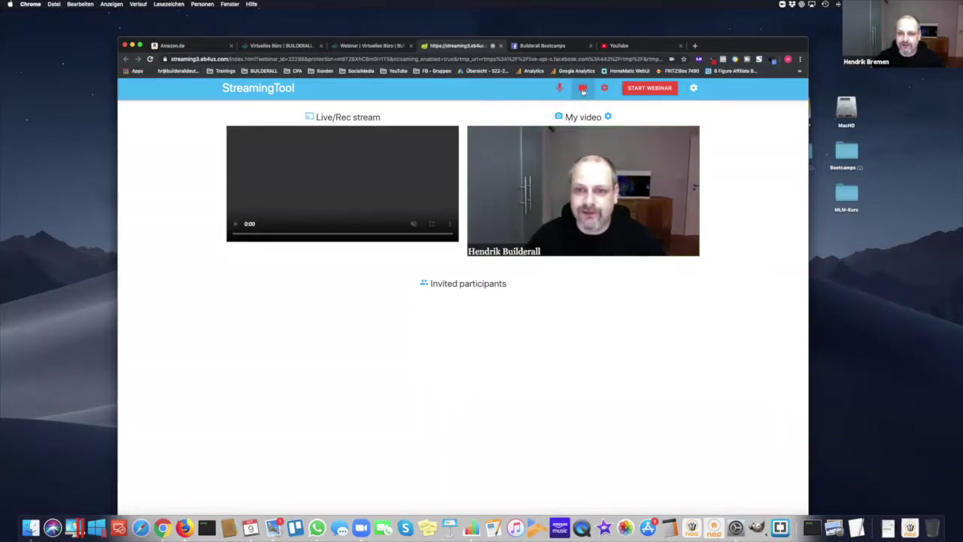
pyautogui.click(584, 90)
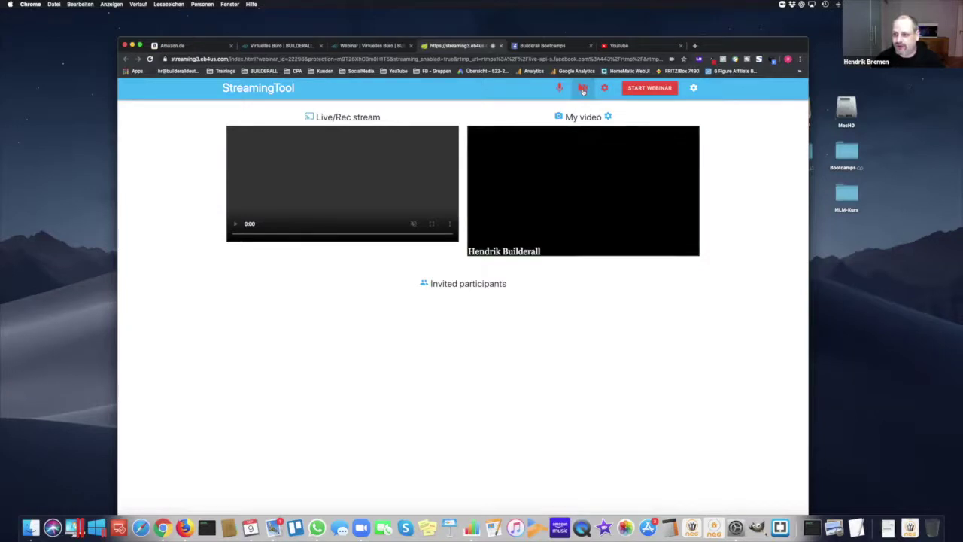
pyautogui.click(583, 90)
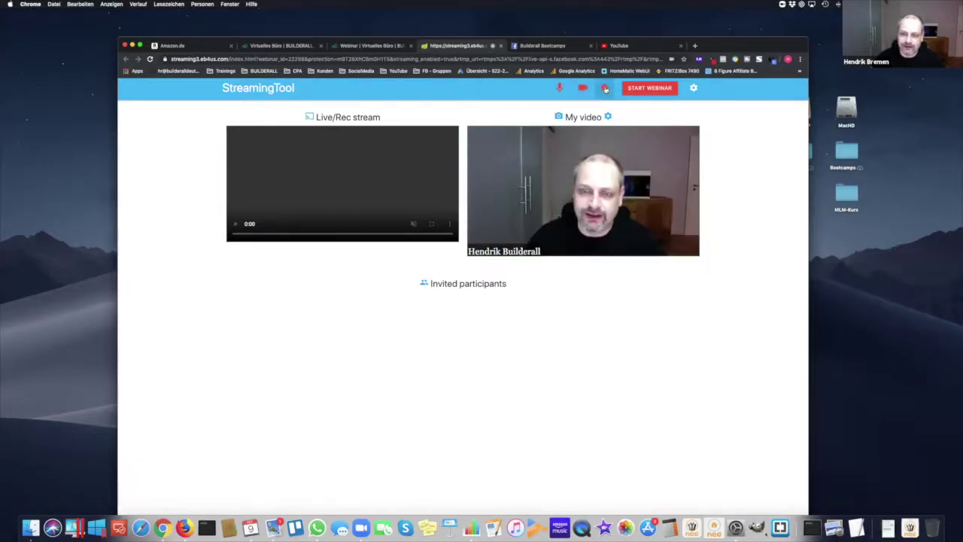
pyautogui.click(605, 88)
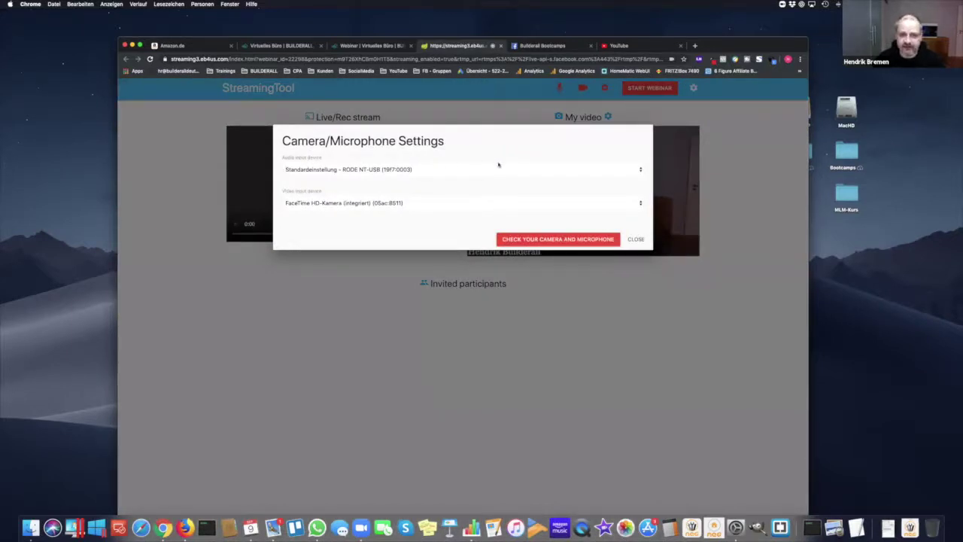
# Leave RODE NT-USB as audio input and FaceTime HD-Kamera as video input, then close
pyautogui.click(455, 173)
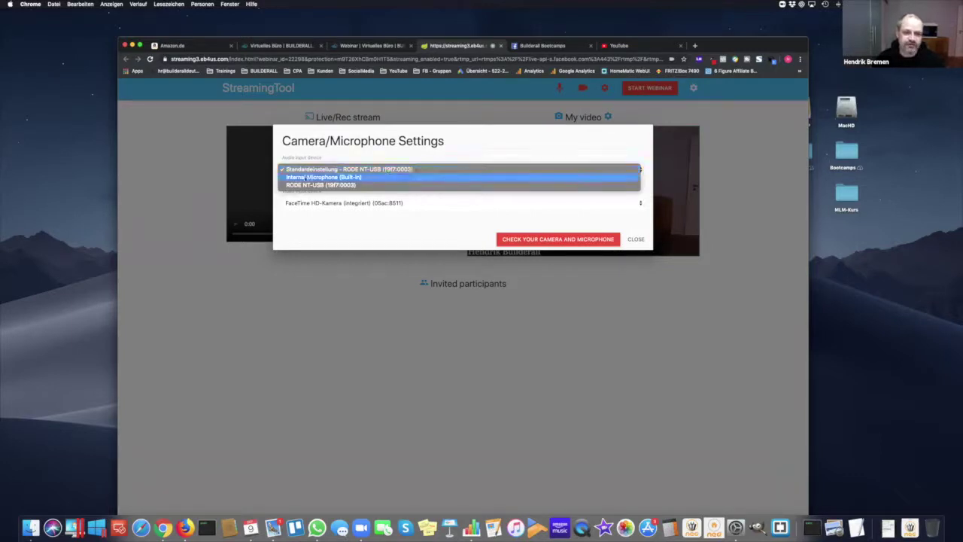
pyautogui.click(536, 145)
pyautogui.click(422, 209)
pyautogui.click(365, 205)
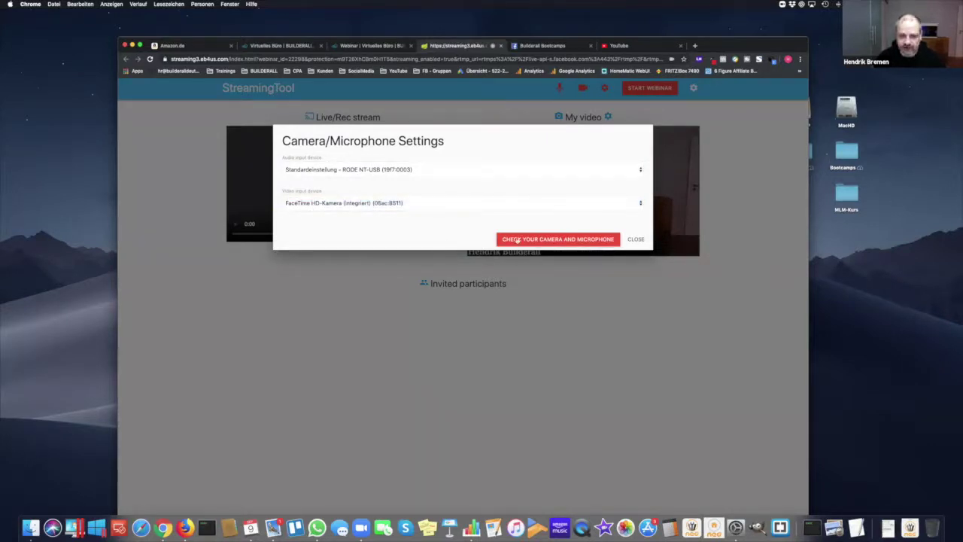
pyautogui.click(637, 239)
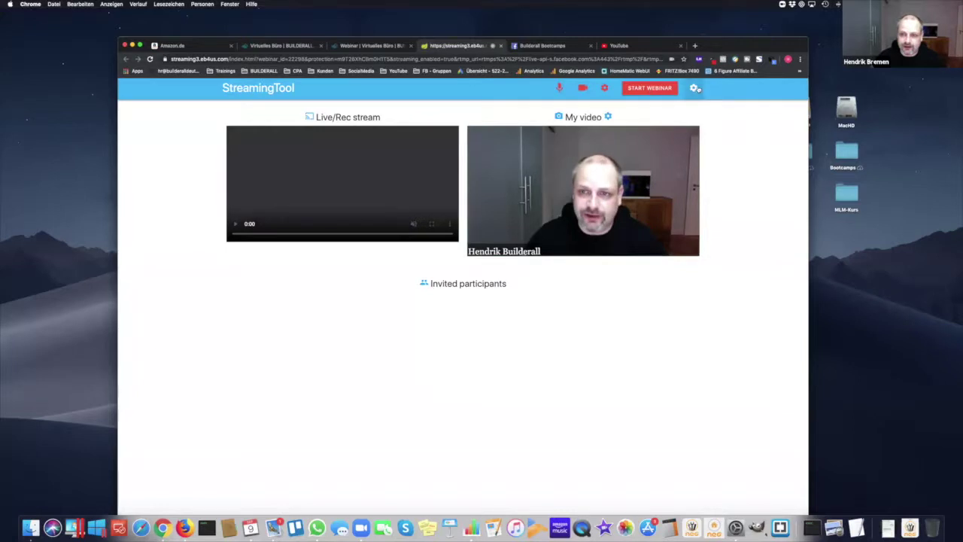
# Check the RTMP Webinar Settings, then reveal the Stream Desktop and Stream Whiteboard options
pyautogui.click(693, 88)
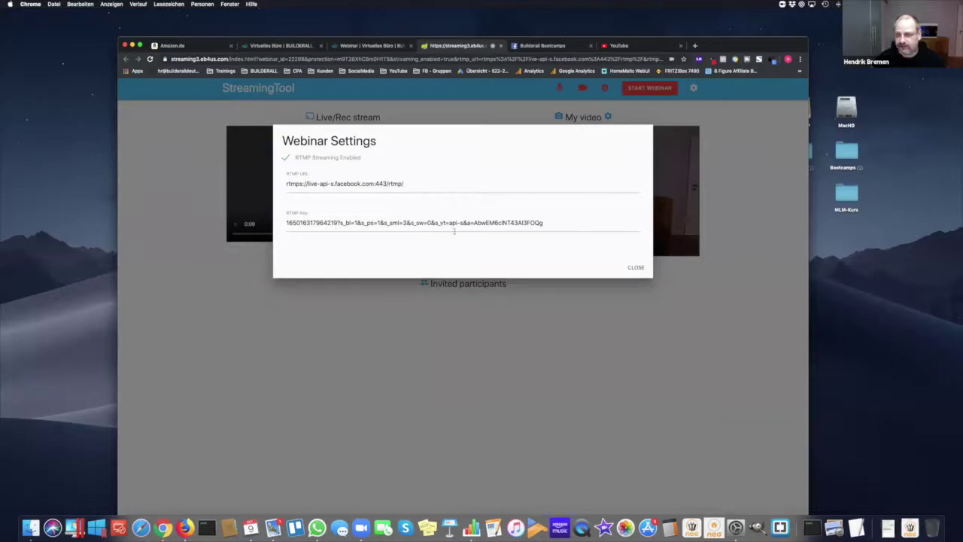
pyautogui.click(636, 267)
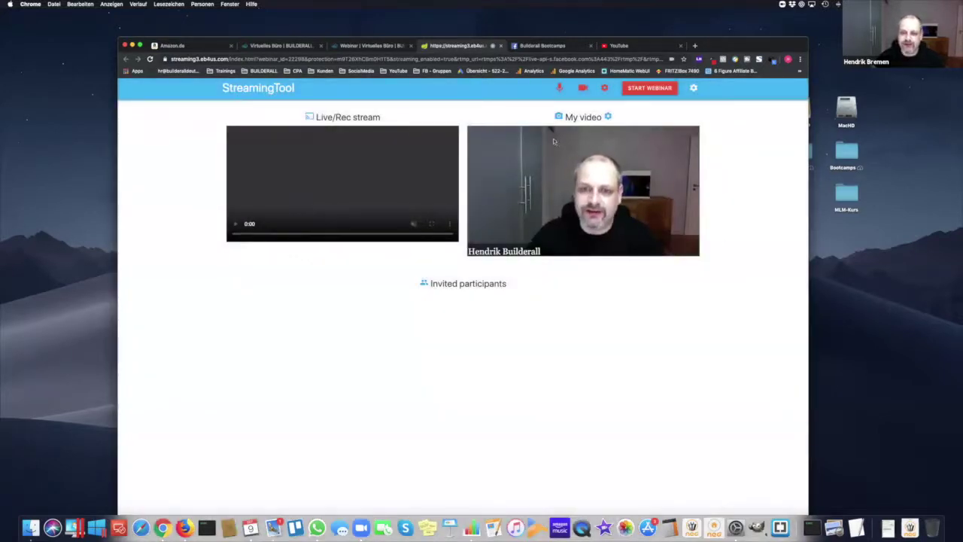
pyautogui.click(608, 117)
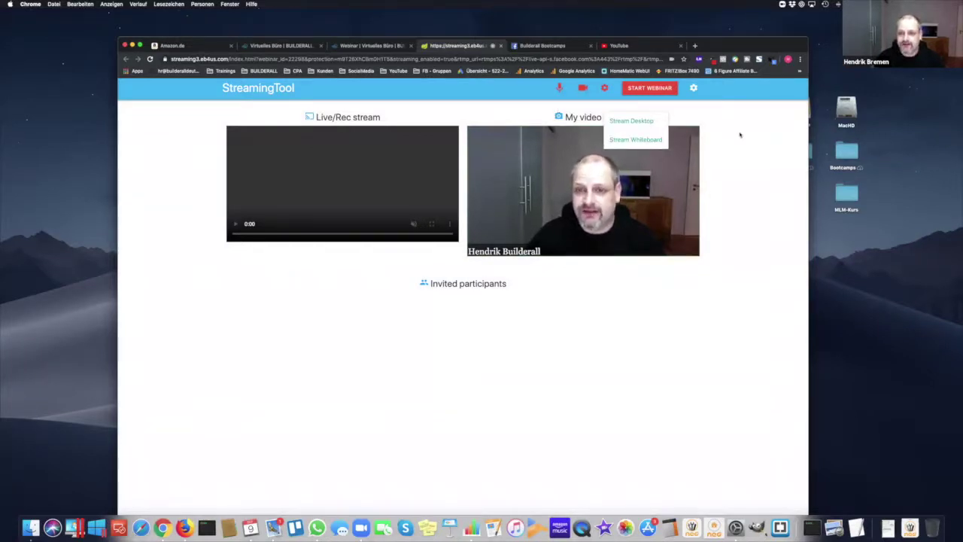
# Choose Stream Desktop, accept the plugin install, and view the Screen Capturing extension in the Chrome Web Store
pyautogui.click(644, 123)
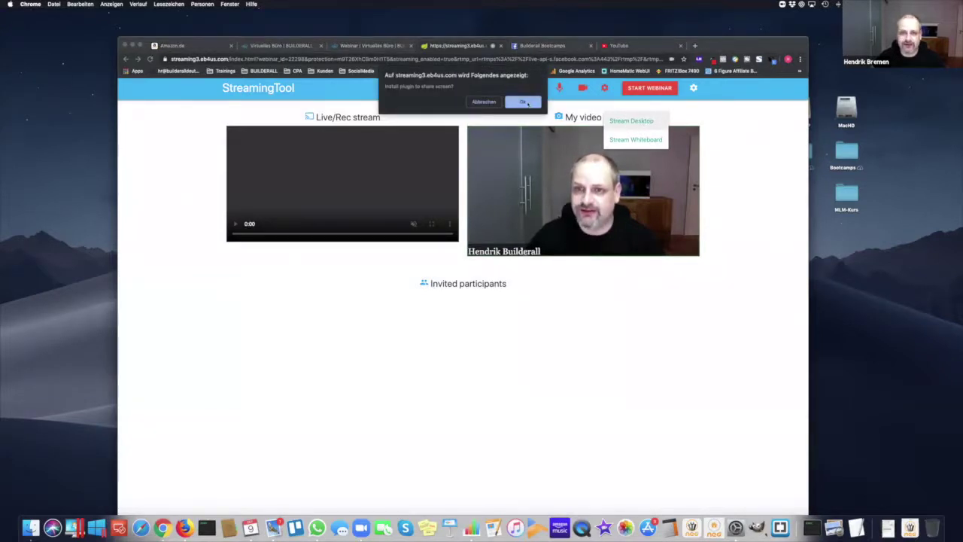
pyautogui.click(523, 102)
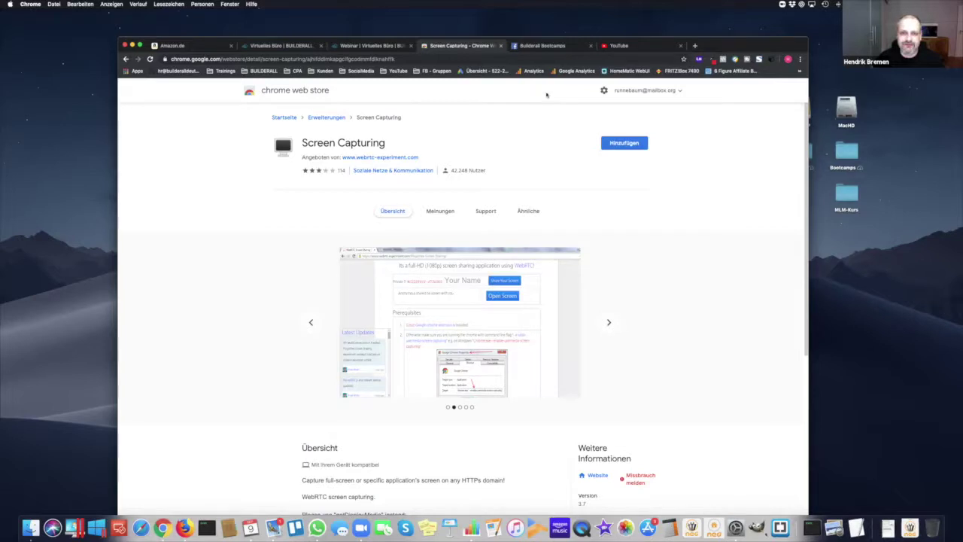
pyautogui.click(352, 45)
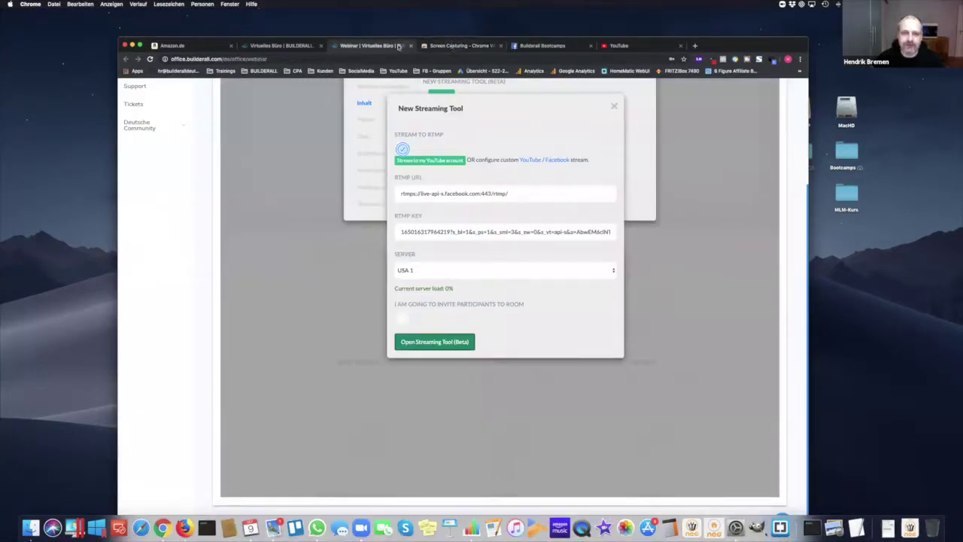
pyautogui.click(456, 45)
# Return to the StreamingTool page, log in again, and choose Stream Whiteboard from the My video gear menu
pyautogui.click(126, 58)
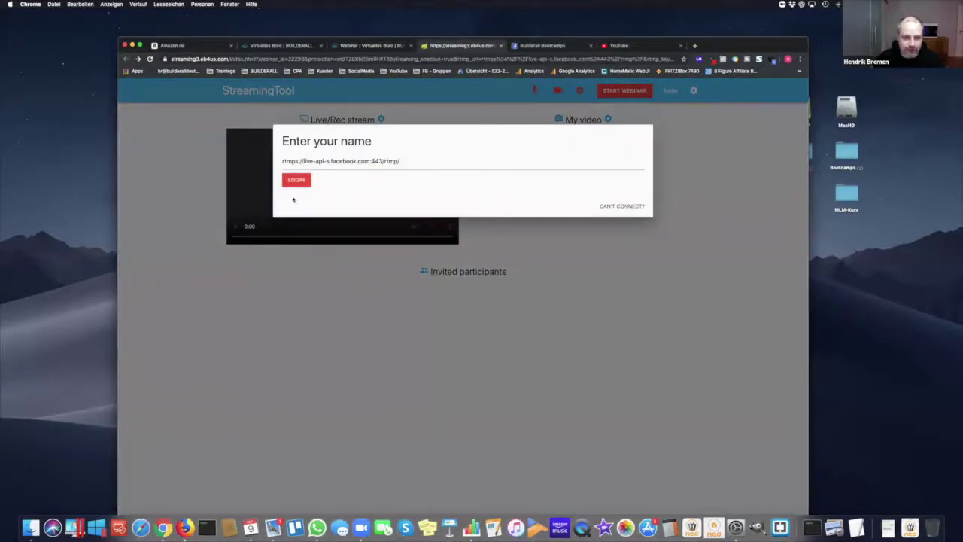
pyautogui.click(297, 180)
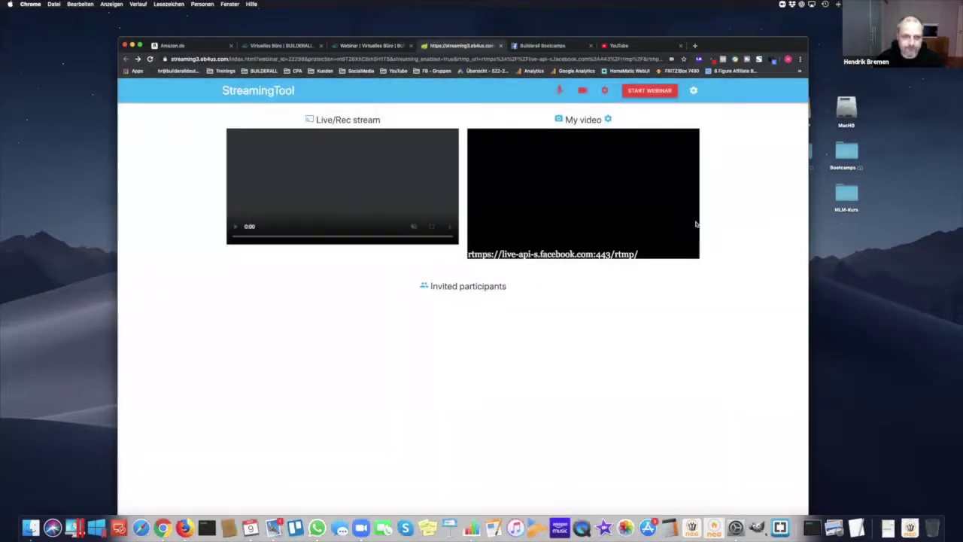
pyautogui.click(608, 119)
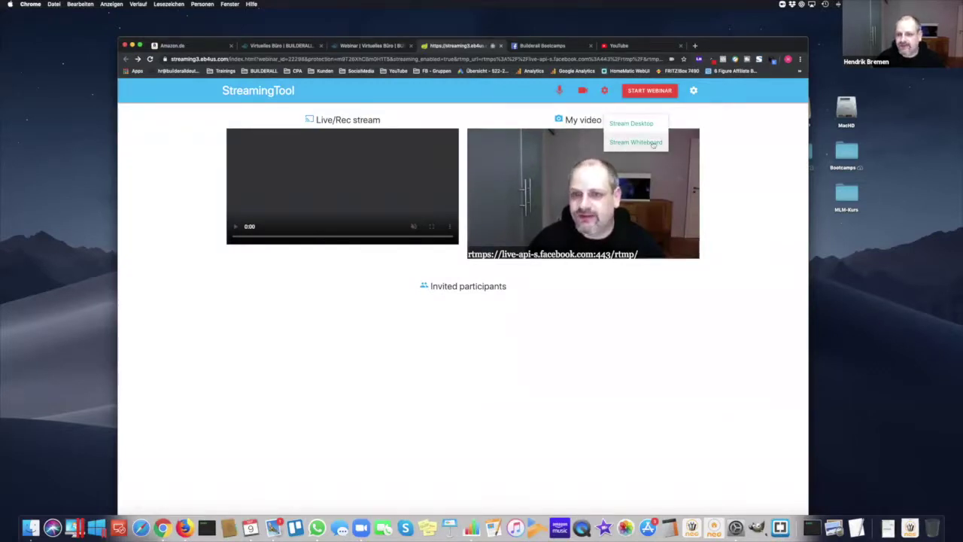
pyautogui.click(622, 148)
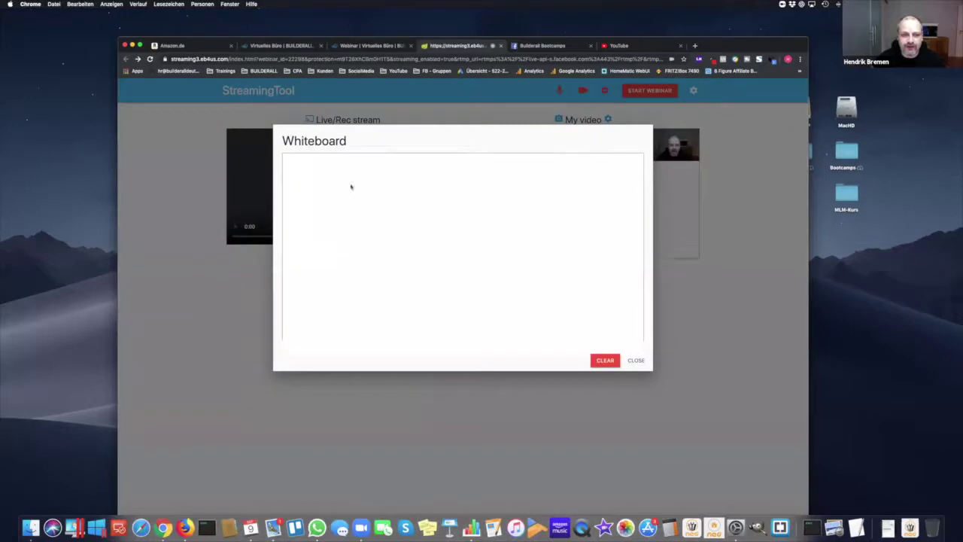
# Scribble a freehand loop on the whiteboard, then close it
pyautogui.moveTo(343, 208)
pyautogui.mouseDown()
pyautogui.moveTo(336, 185)
pyautogui.moveTo(447, 215)
pyautogui.moveTo(486, 264)
pyautogui.moveTo(555, 271)
pyautogui.moveTo(505, 189)
pyautogui.moveTo(376, 263)
pyautogui.moveTo(362, 259)
pyautogui.mouseUp()
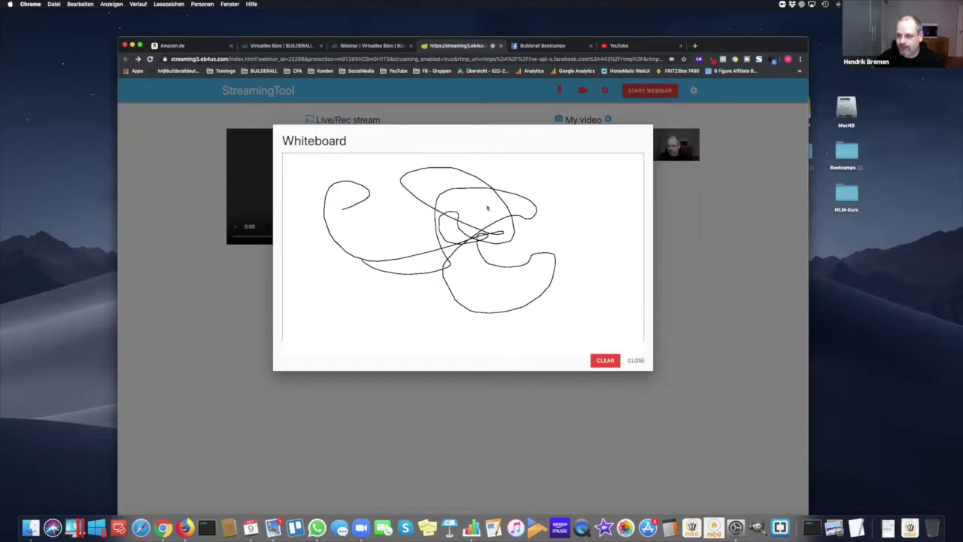
pyautogui.click(637, 361)
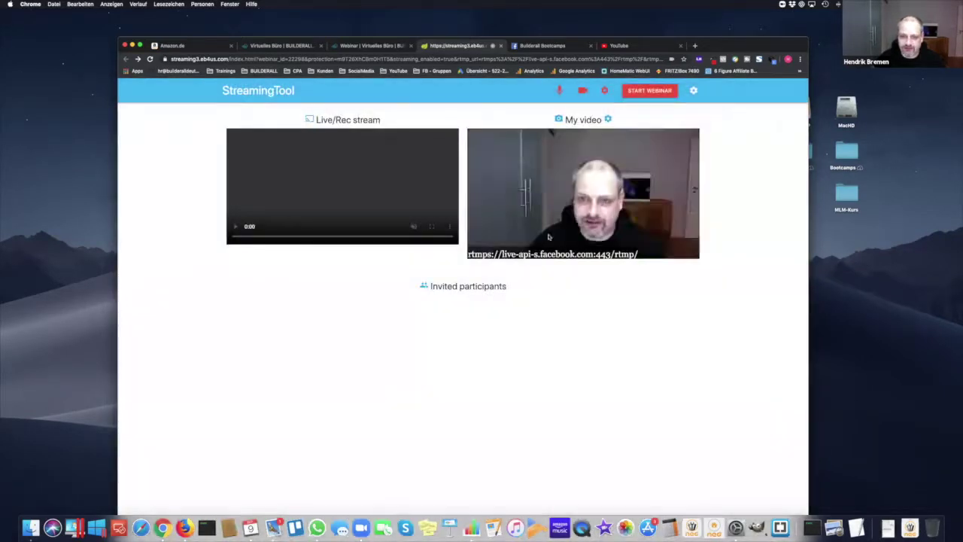
# Start the webinar live, then draw a freehand line on the whiteboard mid-stream and close it
pyautogui.click(643, 94)
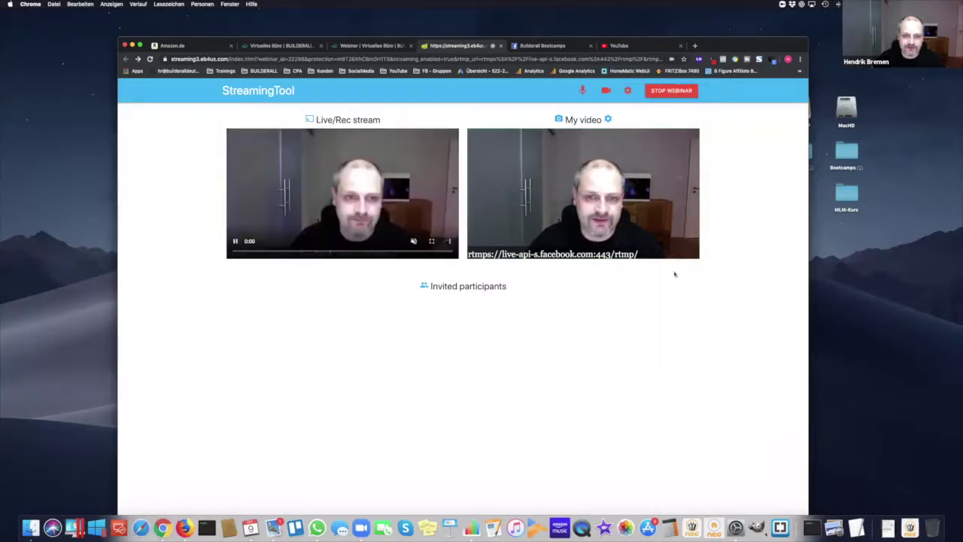
pyautogui.moveTo(358, 203)
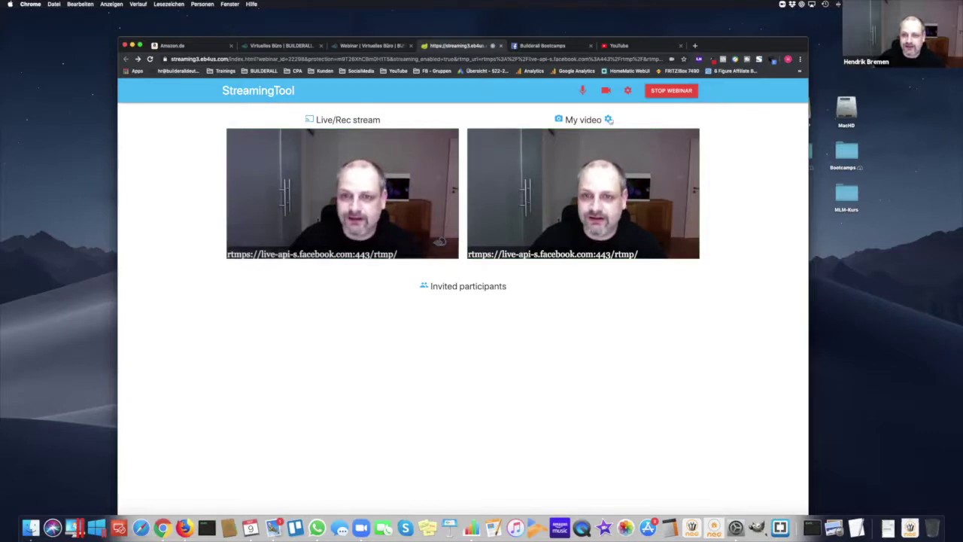
pyautogui.click(609, 120)
pyautogui.click(658, 143)
pyautogui.moveTo(295, 216)
pyautogui.mouseDown()
pyautogui.moveTo(346, 263)
pyautogui.moveTo(419, 243)
pyautogui.moveTo(540, 301)
pyautogui.moveTo(368, 153)
pyautogui.moveTo(577, 344)
pyautogui.mouseUp()
pyautogui.click(636, 360)
pyautogui.moveTo(298, 177)
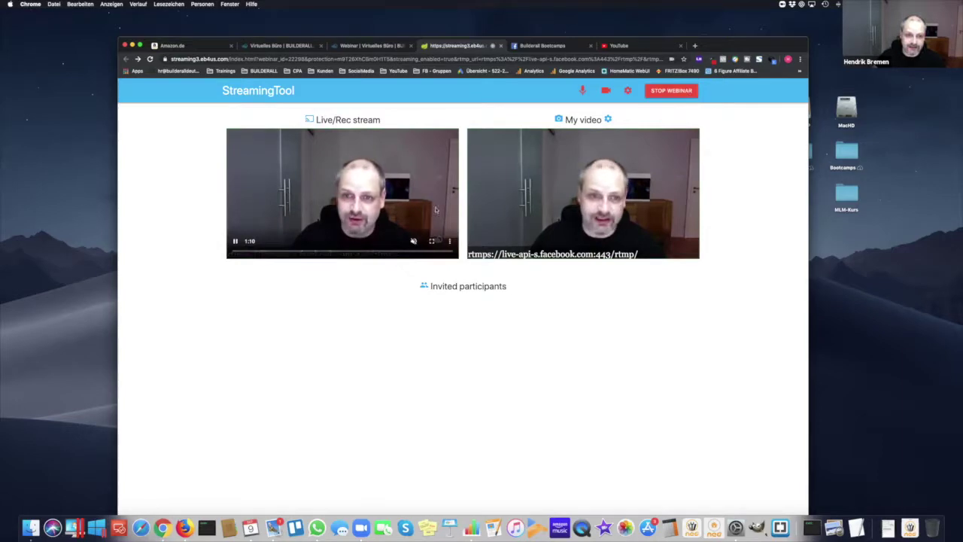
# Start the Builderall Bootcamps group broadcast with Live-Übertragung starten, then return to the Webinar | Virtuelles Büro tab
pyautogui.click(542, 46)
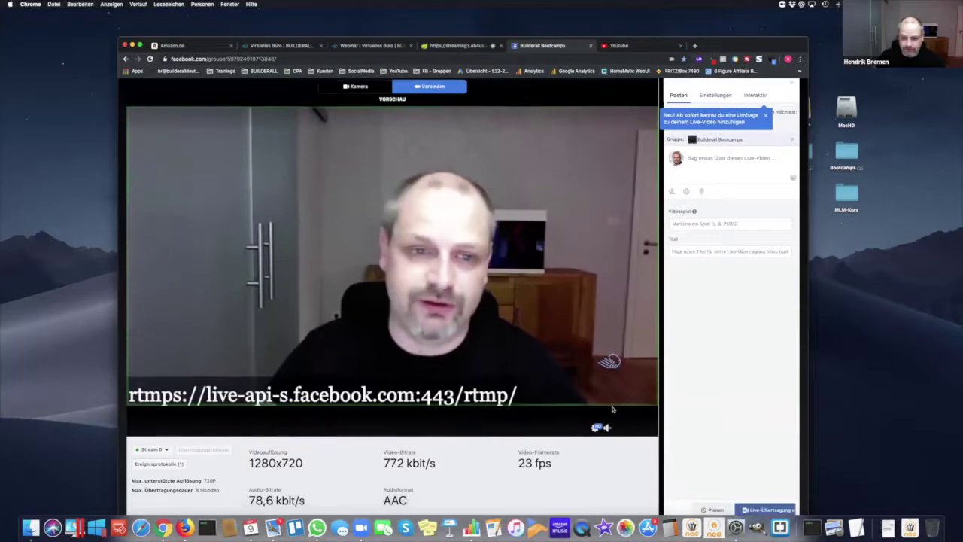
pyautogui.moveTo(753, 45); pyautogui.dragTo(734, 17)
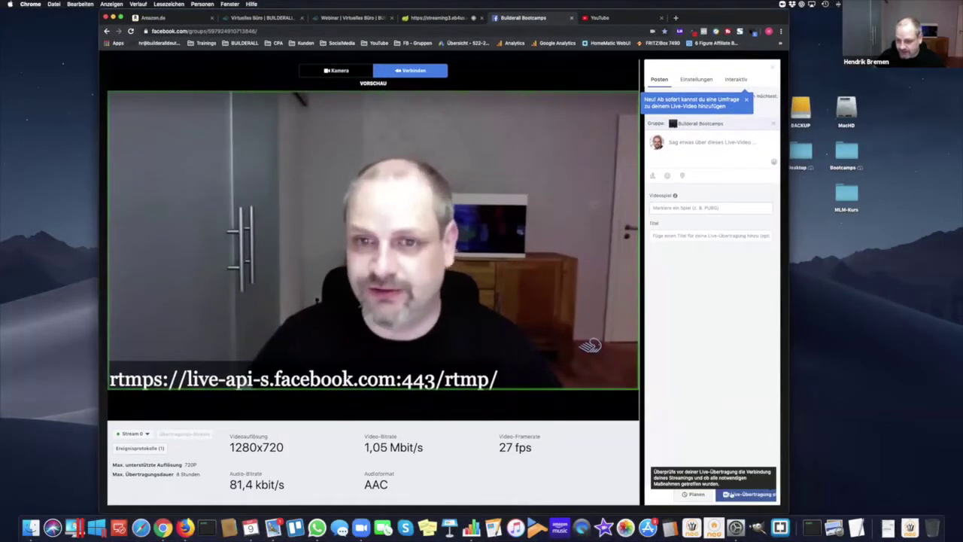
pyautogui.click(727, 494)
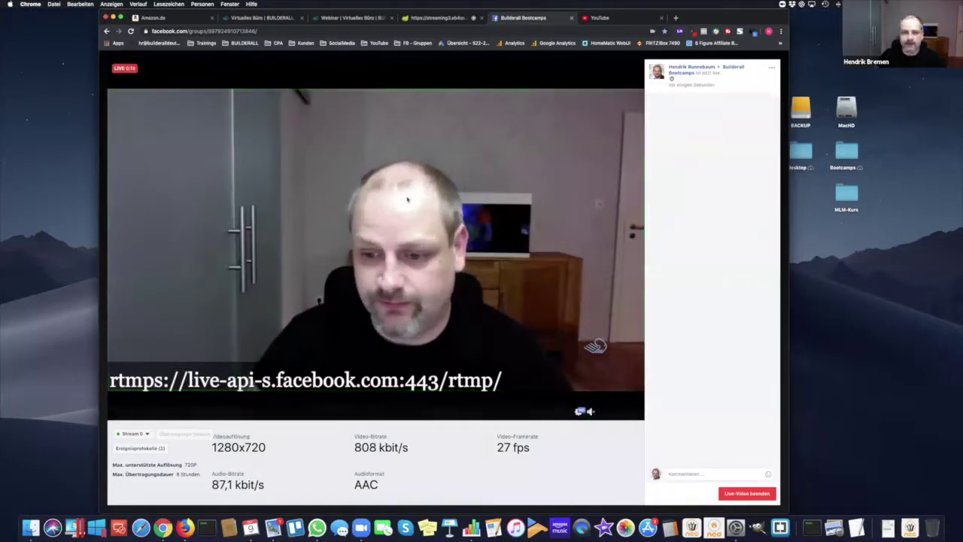
pyautogui.moveTo(724, 24); pyautogui.dragTo(737, 46)
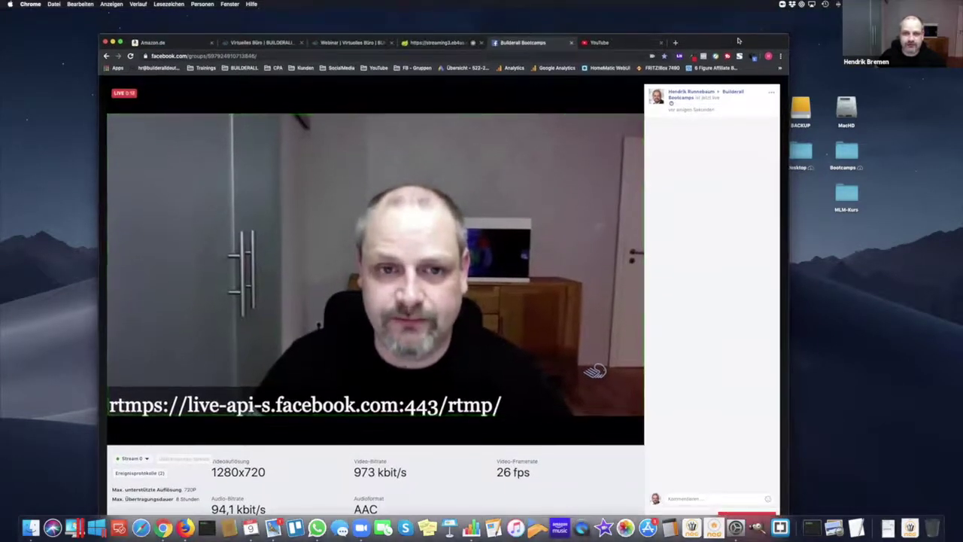
pyautogui.click(351, 43)
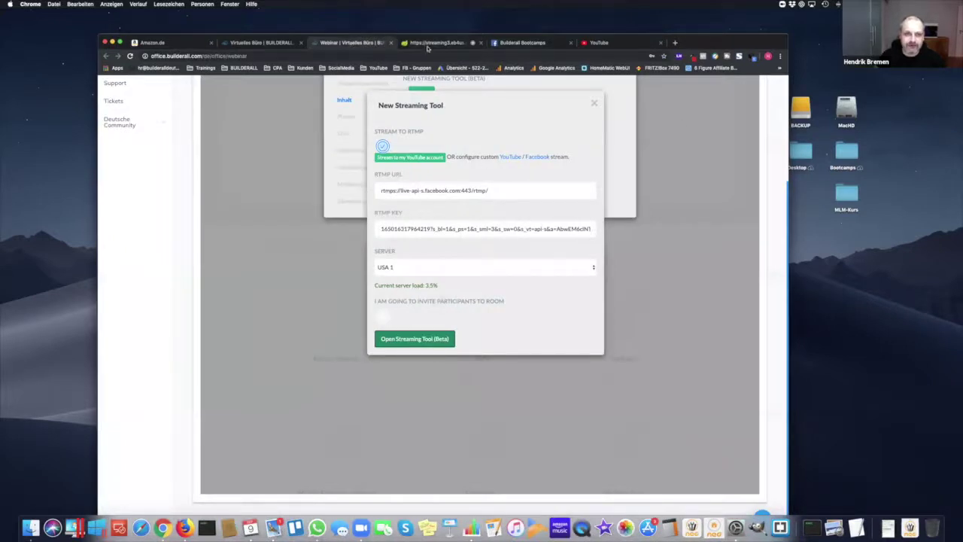
# Check the streaming3 StreamingTool tab, then return to the live Facebook broadcast
pyautogui.click(433, 43)
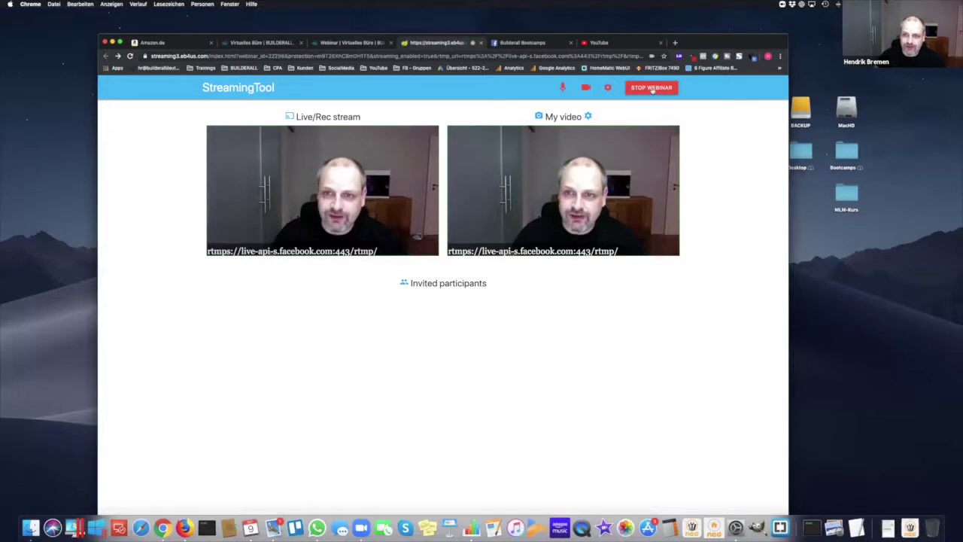
pyautogui.click(535, 43)
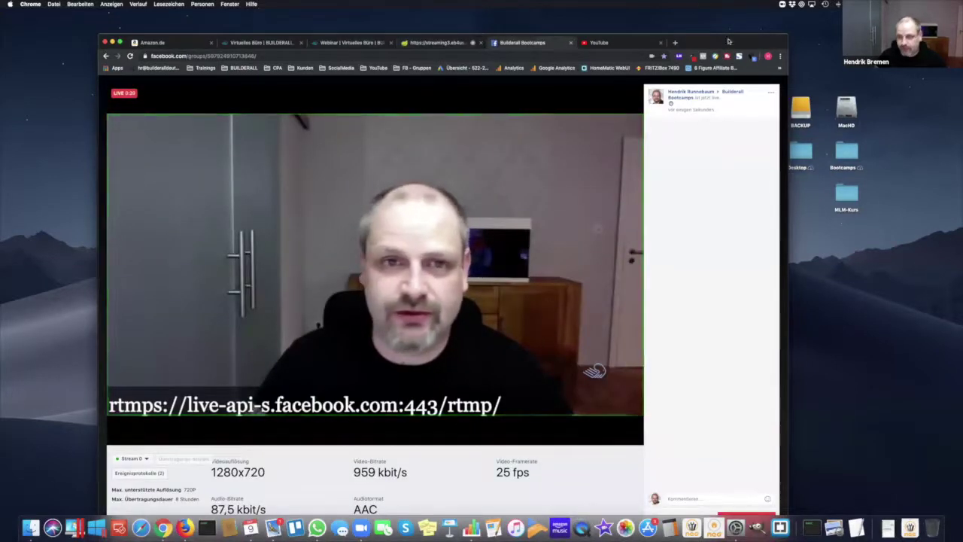
# End the group live video with Live-Video beenden and confirm with Beenden
pyautogui.moveTo(724, 38); pyautogui.dragTo(721, 15)
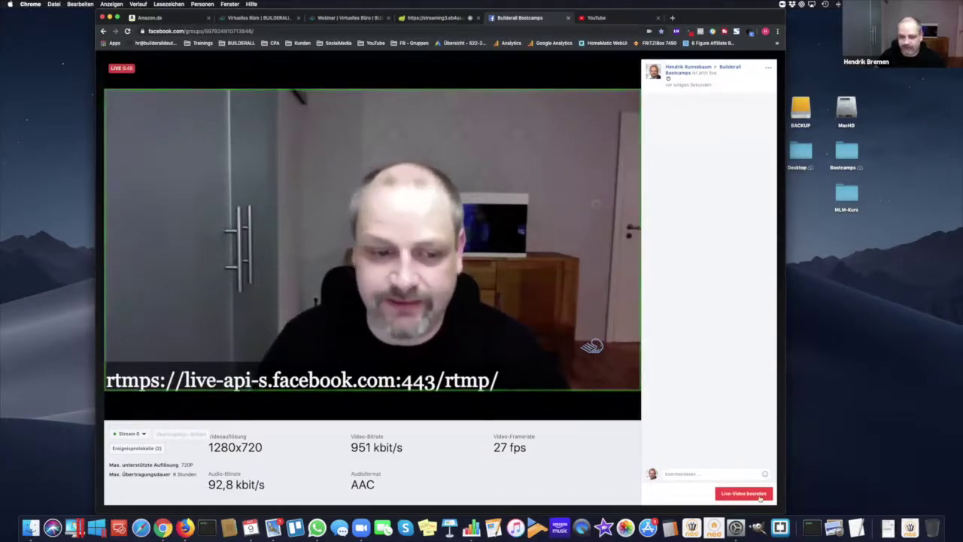
pyautogui.click(759, 496)
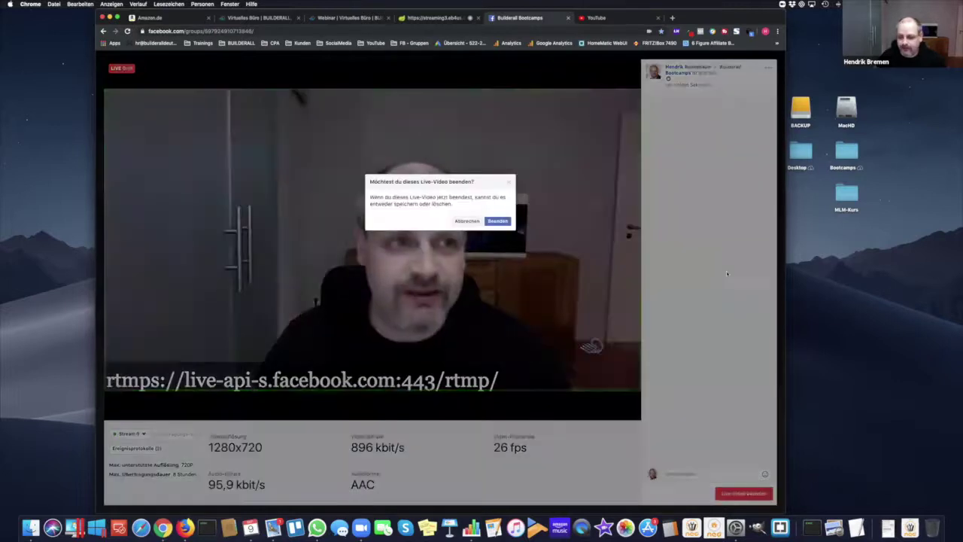
pyautogui.click(499, 222)
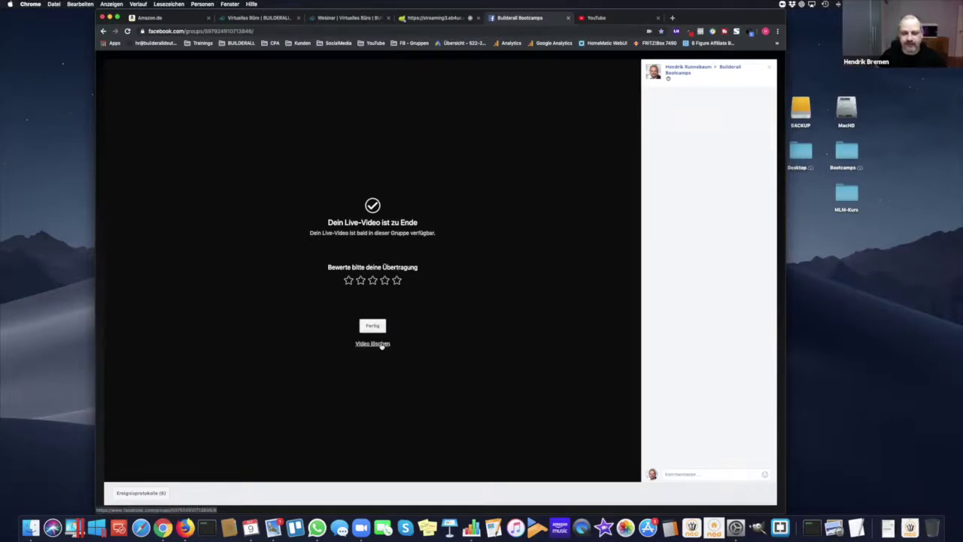
# Delete the ended live video with Video löschen and confirm Bestätigen
pyautogui.click(373, 343)
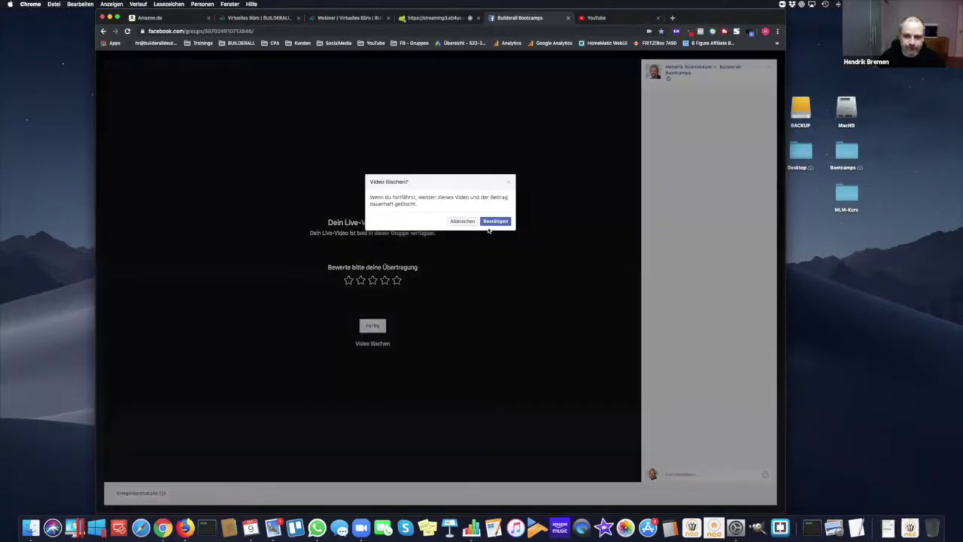
pyautogui.press('Return')
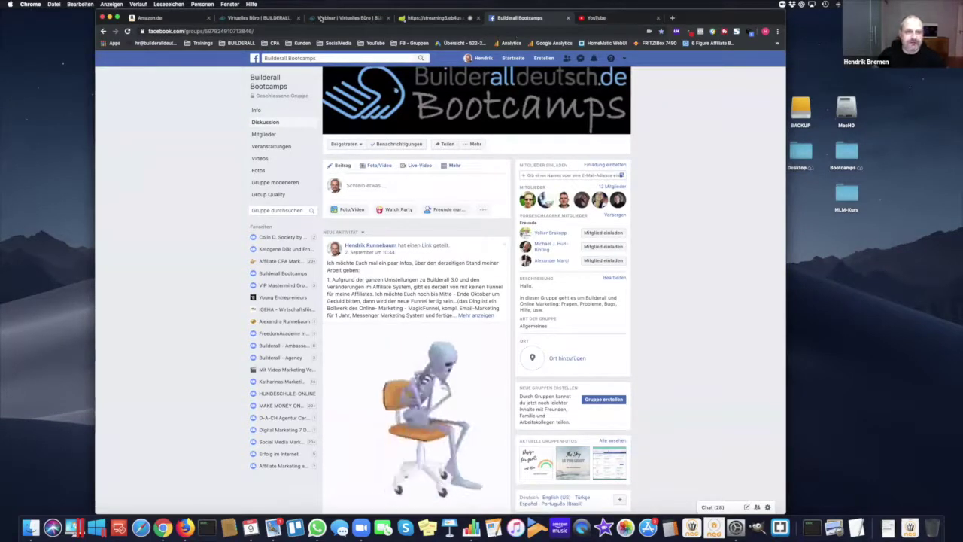
# Switch to the streaming3 StreamingTool tab and dismiss the RTMP streaming error alert
pyautogui.moveTo(724, 17); pyautogui.dragTo(723, 37)
pyautogui.click(414, 39)
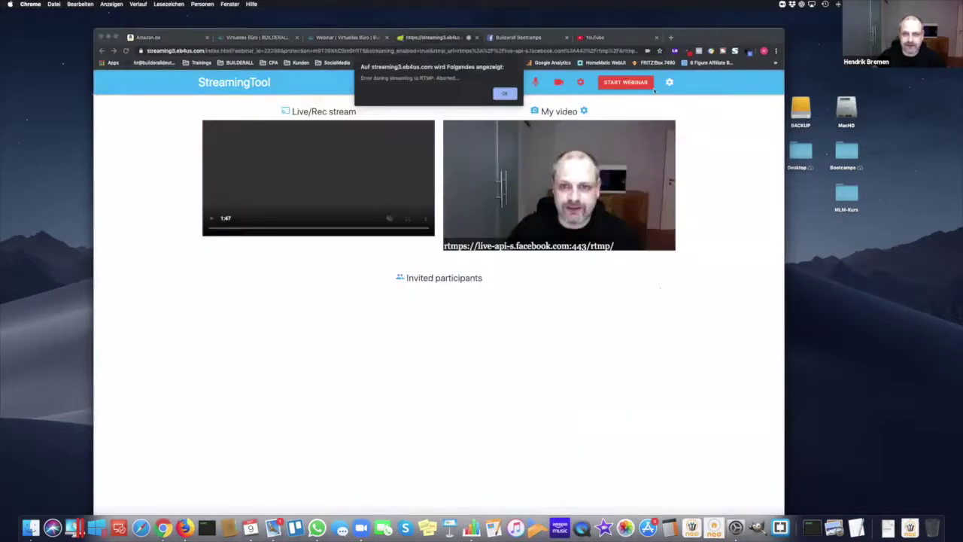
pyautogui.click(501, 94)
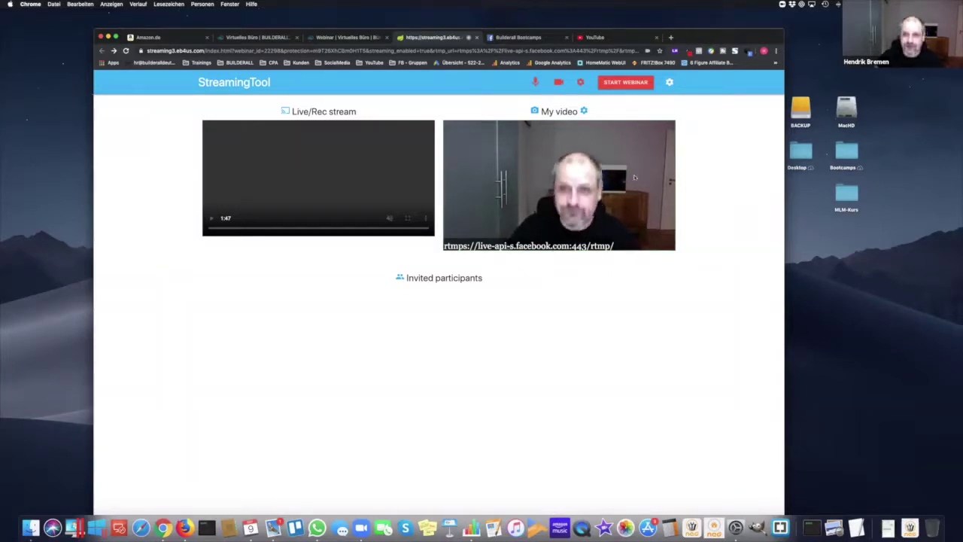
# Close the Facebook group and StreamingTool tabs, then close the webinar editing dialog
pyautogui.moveTo(711, 39); pyautogui.dragTo(716, 65)
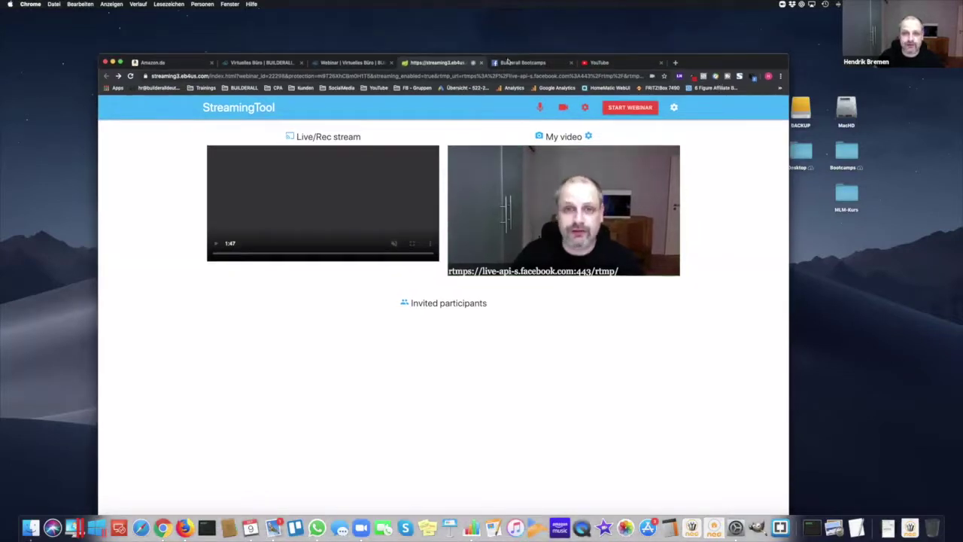
pyautogui.click(565, 64)
pyautogui.press('super+w')
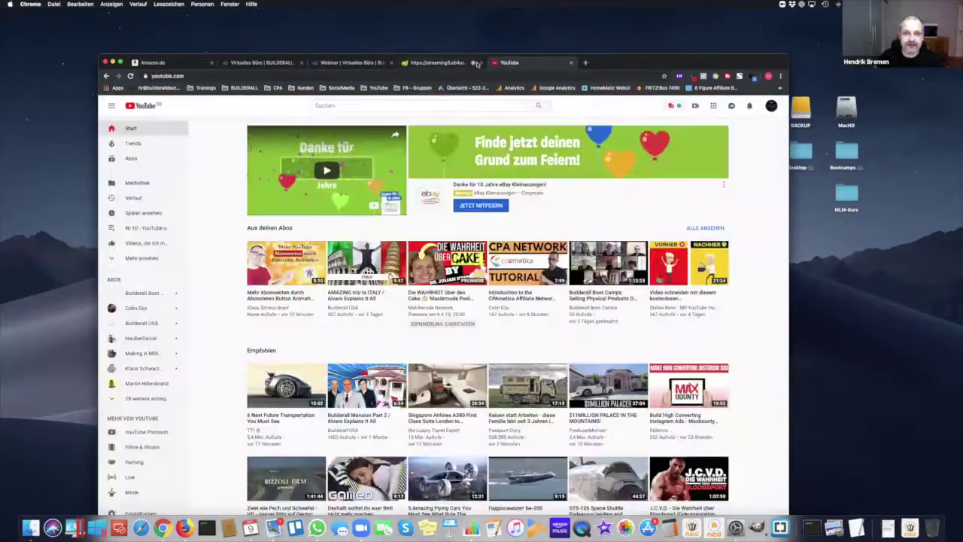
pyautogui.click(463, 64)
pyautogui.click(473, 62)
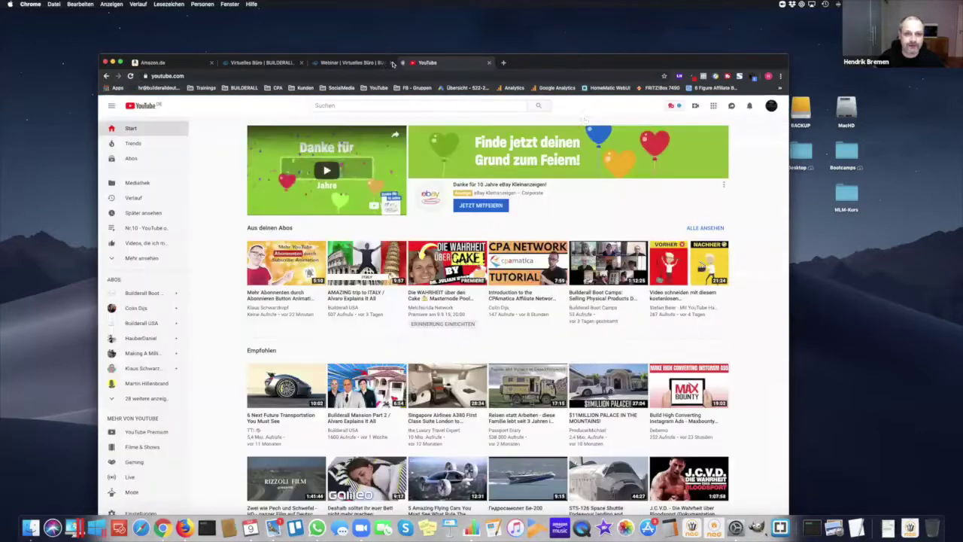
pyautogui.hotkey('ctrl', 'shift', 'Tab')
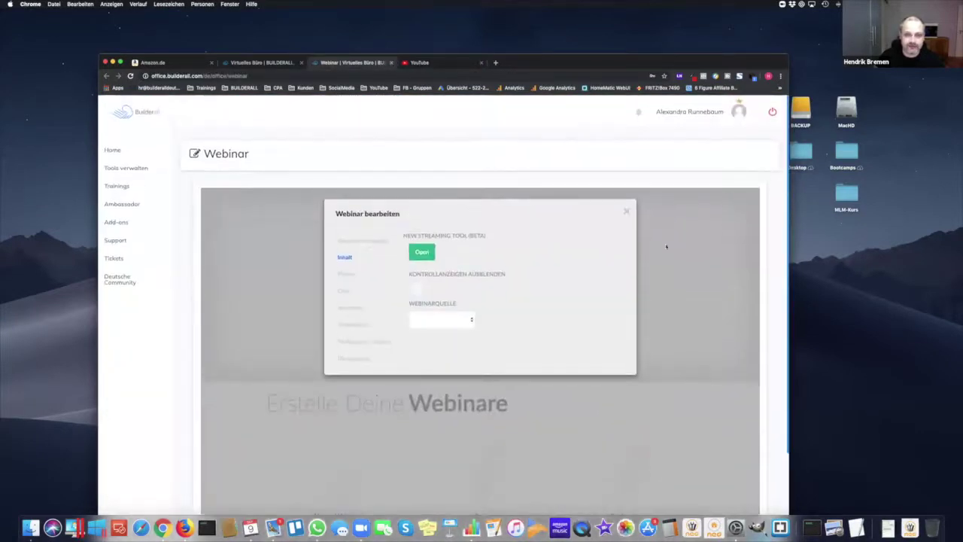
pyautogui.click(627, 212)
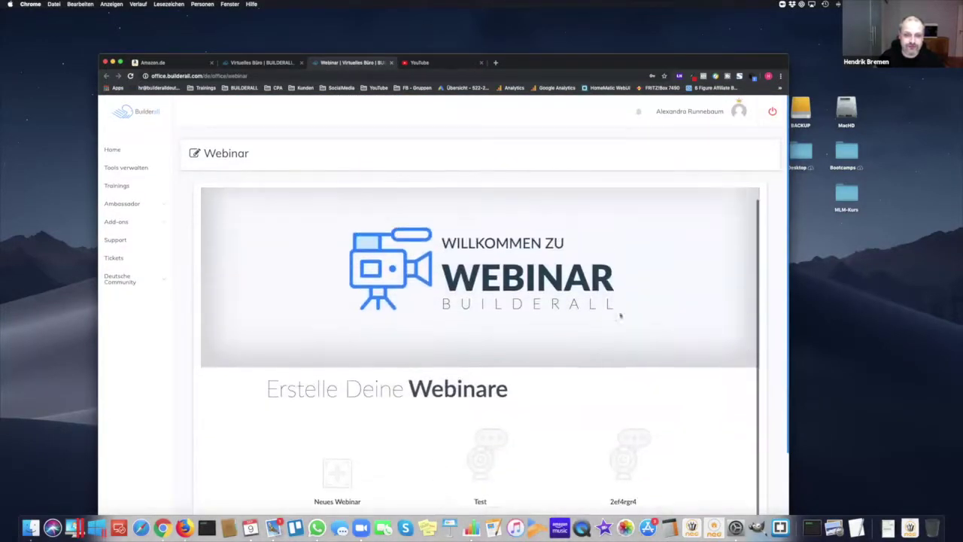
pyautogui.moveTo(595, 64); pyautogui.dragTo(587, 19)
# In the Wiederkehrend webinar's Inhalt settings, launch the NEW STREAMING TOOL (BETA) with Open
pyautogui.scroll(-3, 537, 306)
pyautogui.scroll(3, 538, 306)
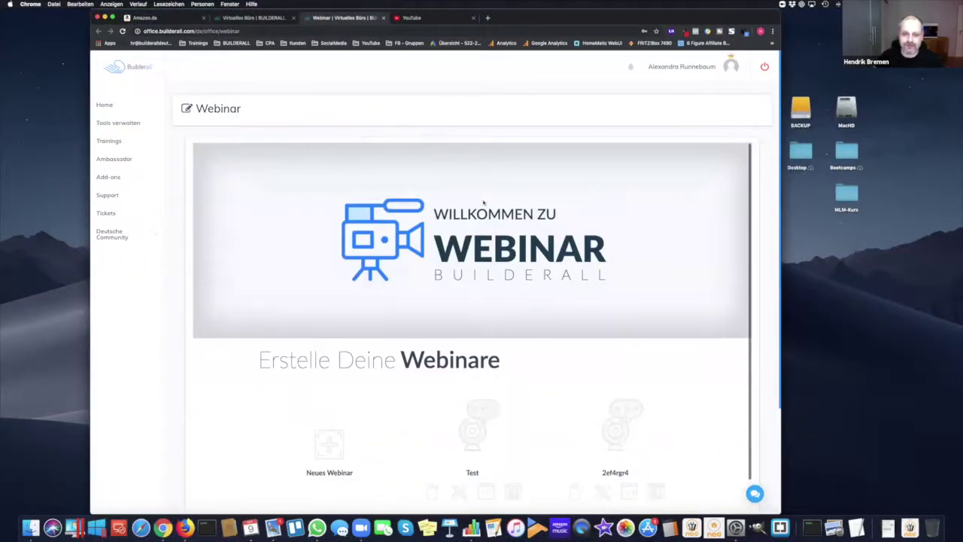
pyautogui.scroll(-5, 565, 240)
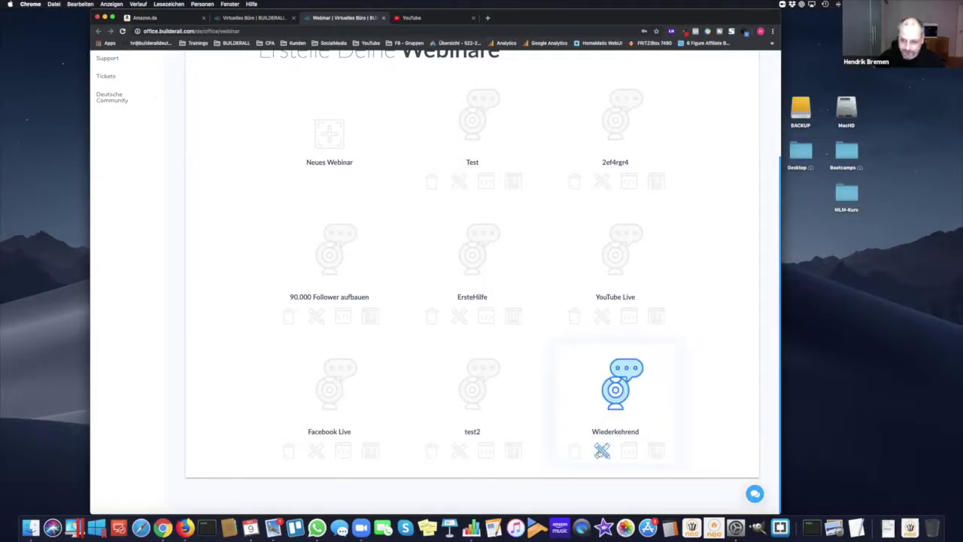
pyautogui.click(602, 451)
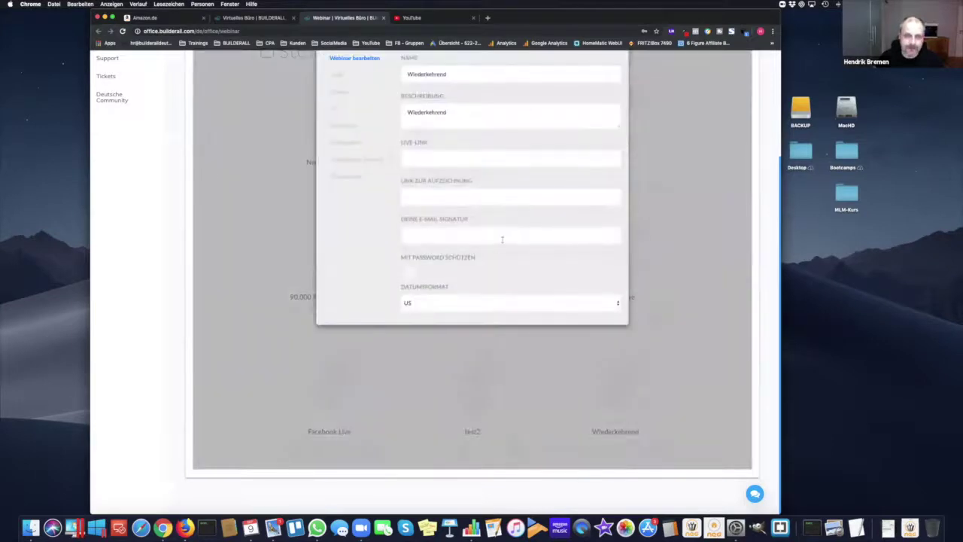
pyautogui.scroll(3, 502, 240)
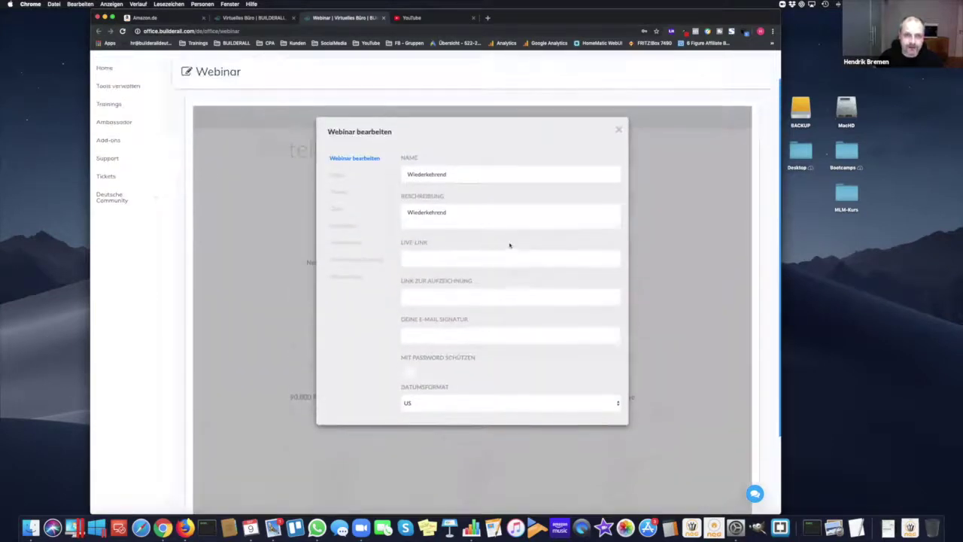
pyautogui.click(337, 177)
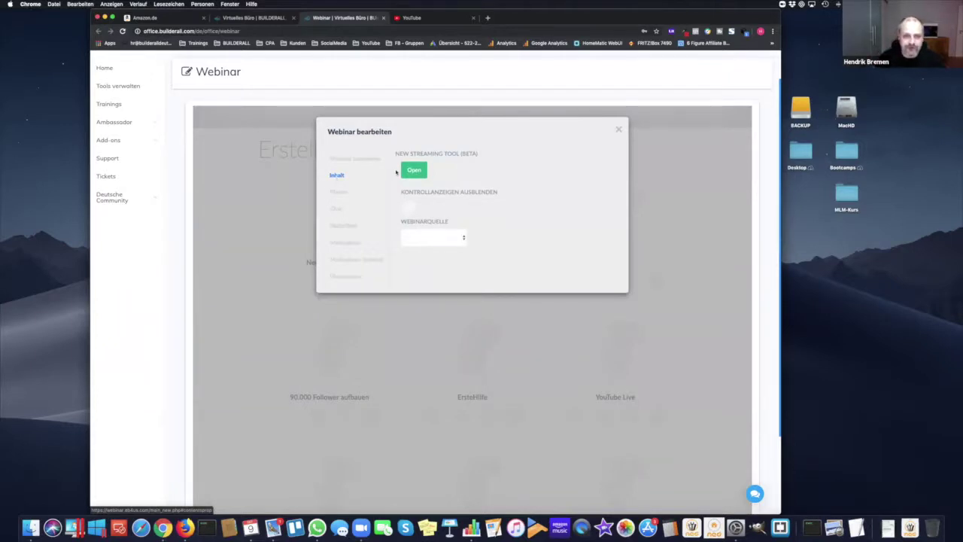
pyautogui.click(414, 170)
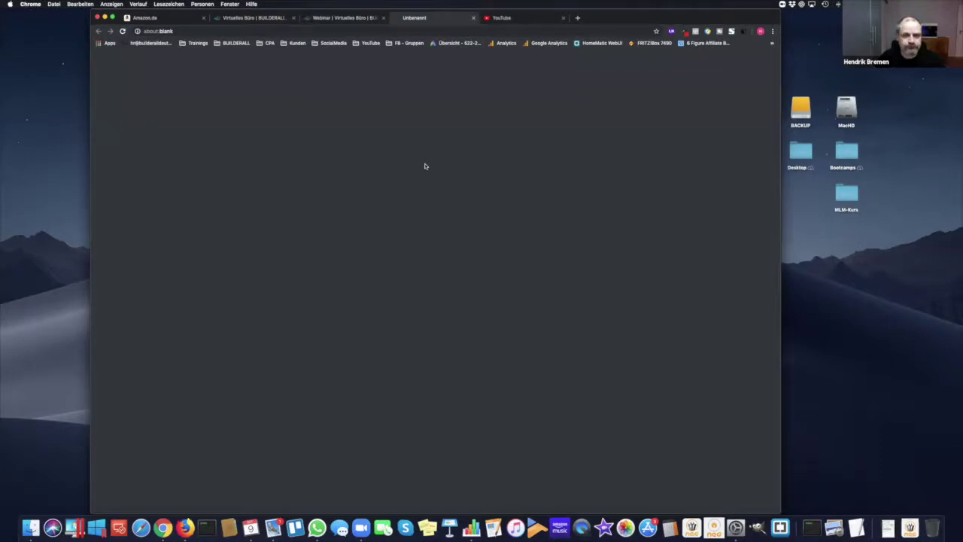
# Close the blank tab, switch on STREAM TO RTMP with URL and key left empty, then go to YouTube
pyautogui.moveTo(666, 20); pyautogui.dragTo(675, 76)
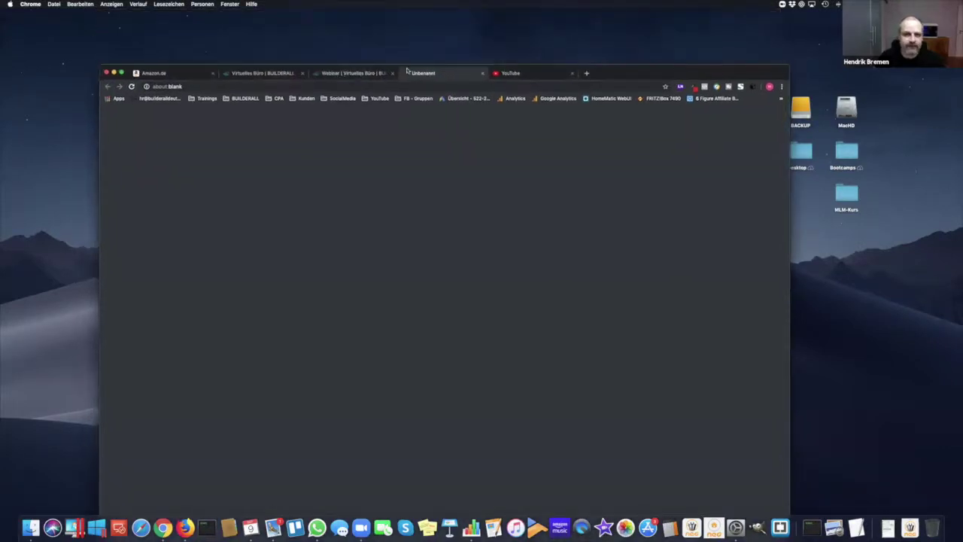
pyautogui.click(480, 76)
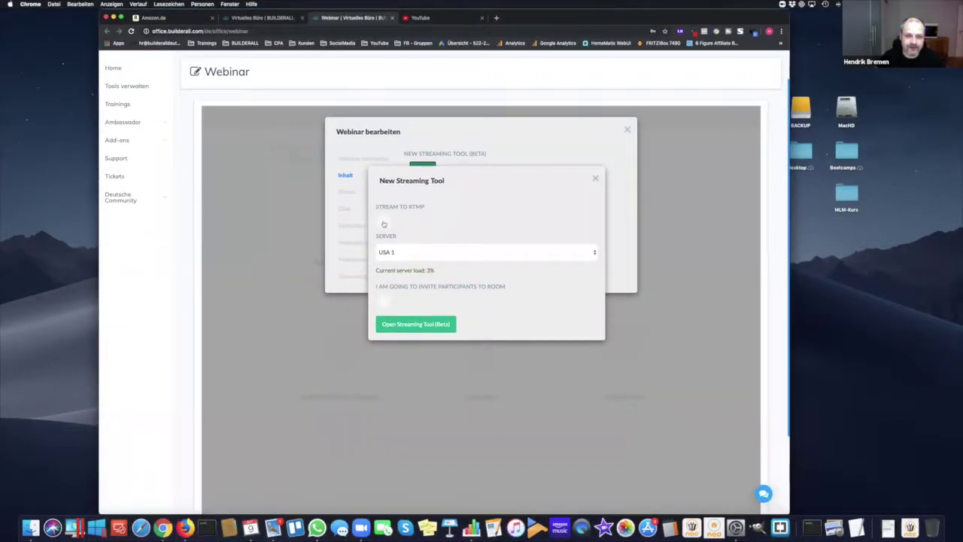
pyautogui.click(384, 223)
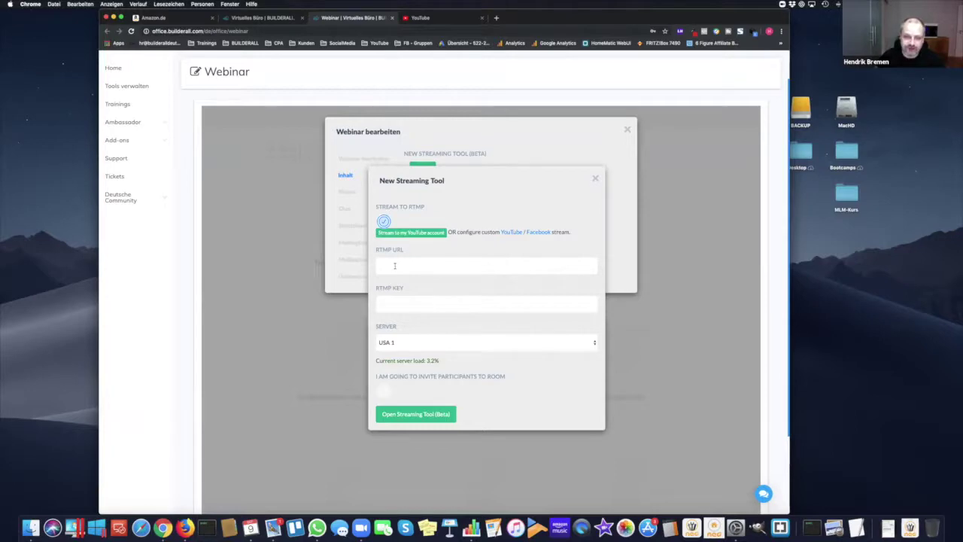
pyautogui.moveTo(580, 18); pyautogui.dragTo(586, 44)
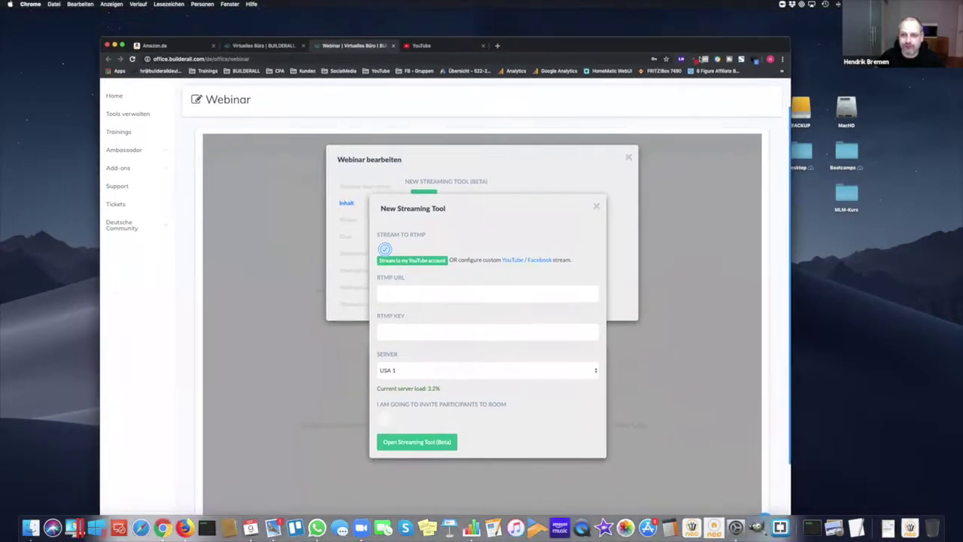
pyautogui.click(436, 47)
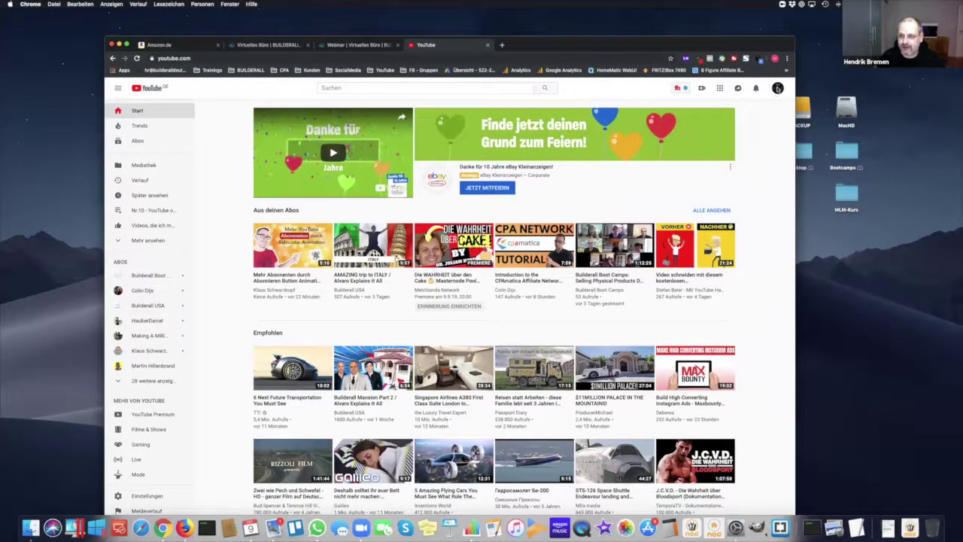
# Reach Jetzt live streamen via the avatar menu, Mein Kanal, YouTube Studio (Beta) and Weitere Funktionen
pyautogui.click(778, 88)
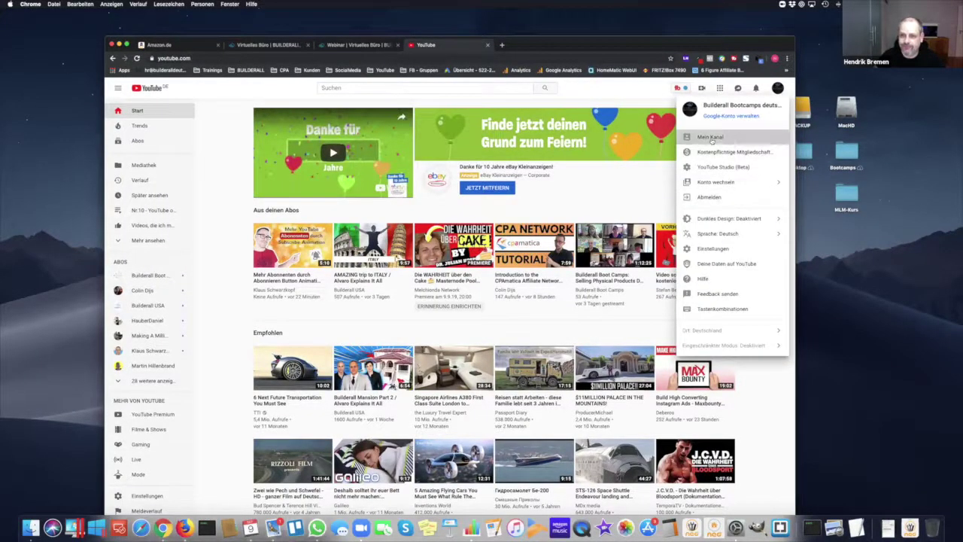
pyautogui.click(710, 137)
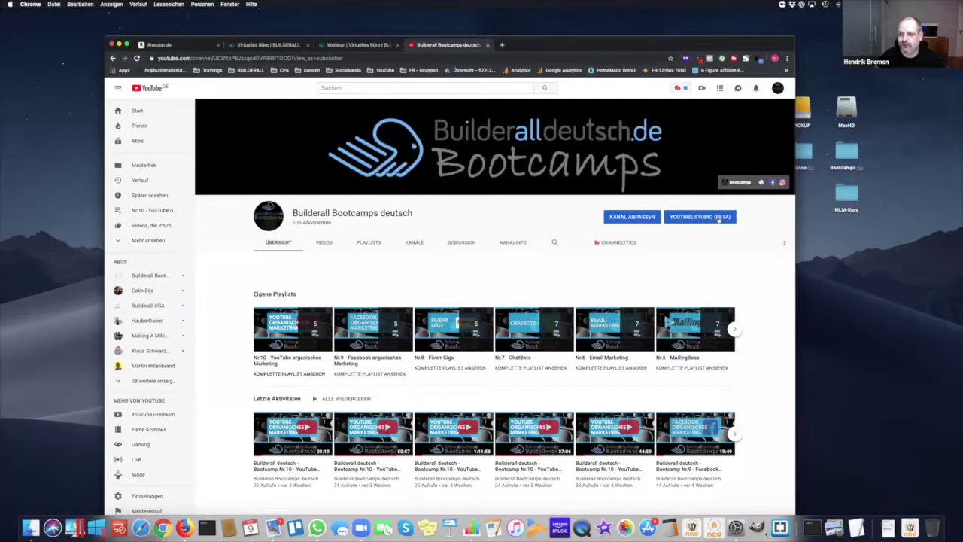
pyautogui.click(704, 217)
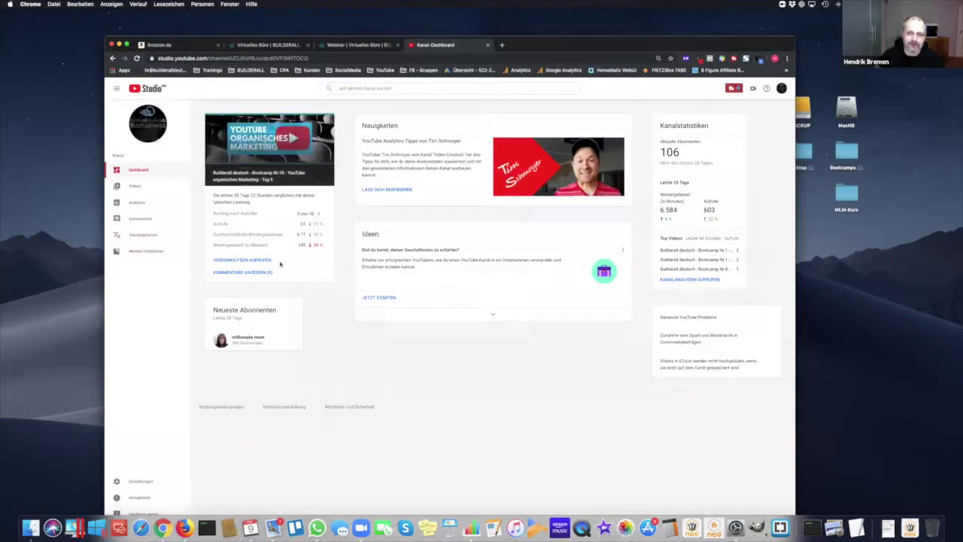
pyautogui.click(157, 252)
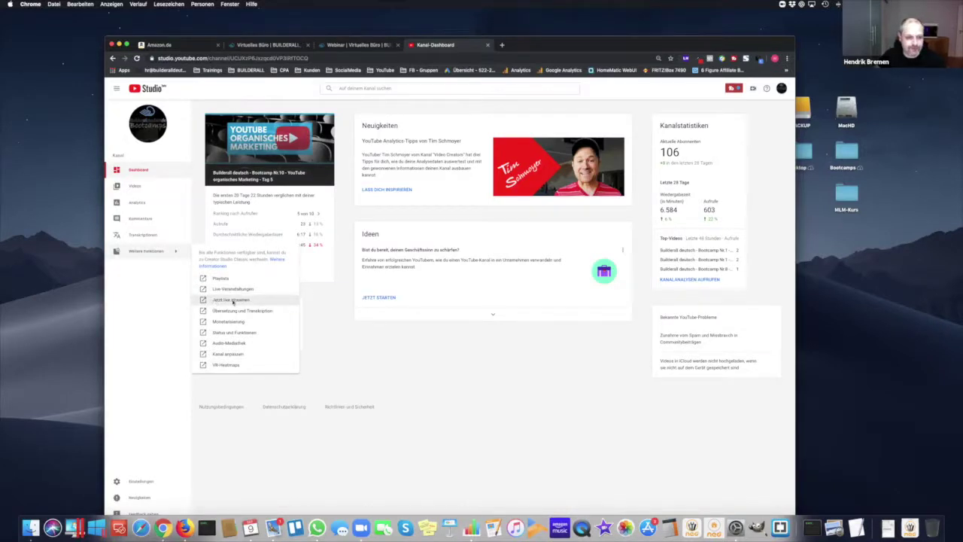
pyautogui.click(233, 301)
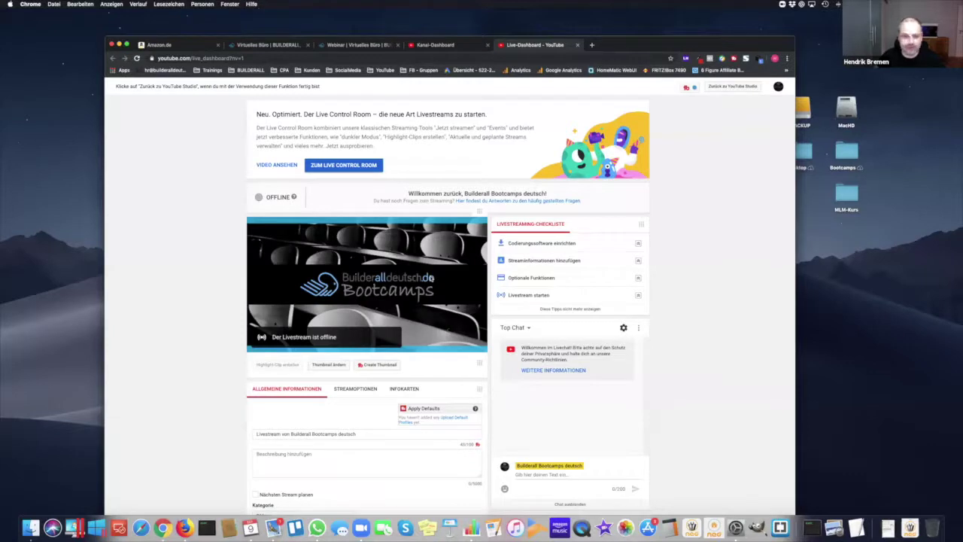
# Paste the YouTube server URL rtmp://a.rtmp.youtube.com/live2 into the RTMP URL field
pyautogui.scroll(-5, 431, 278)
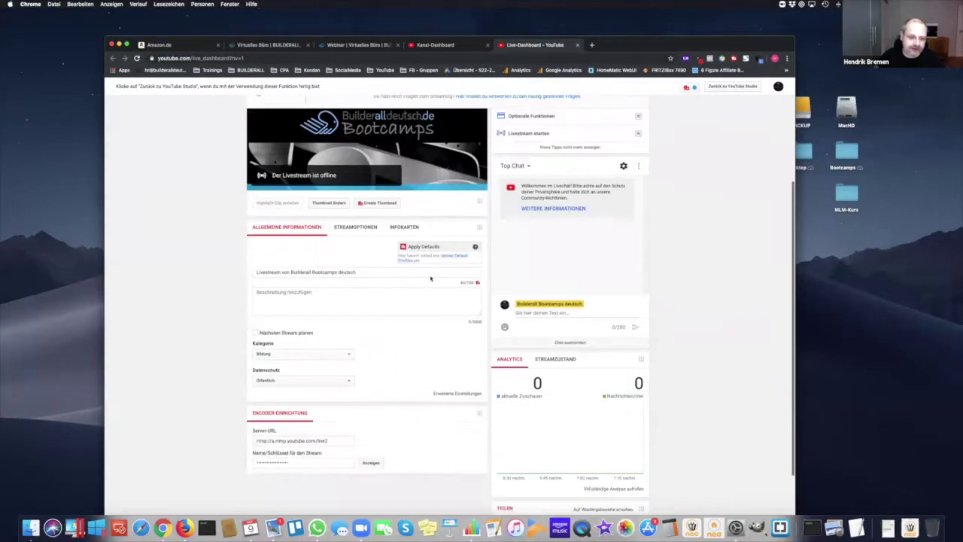
pyautogui.scroll(-2, 422, 290)
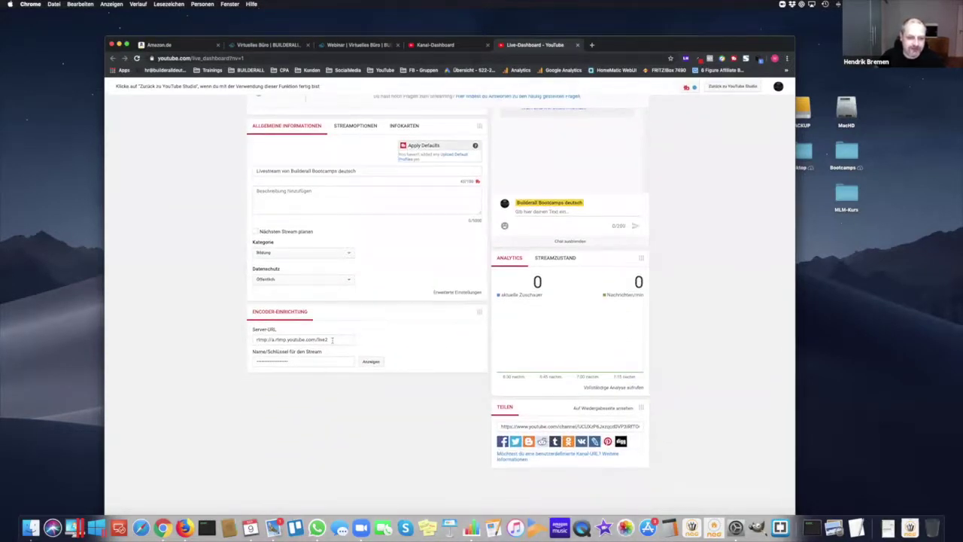
pyautogui.moveTo(336, 339); pyautogui.dragTo(257, 340)
pyautogui.press('super+c')
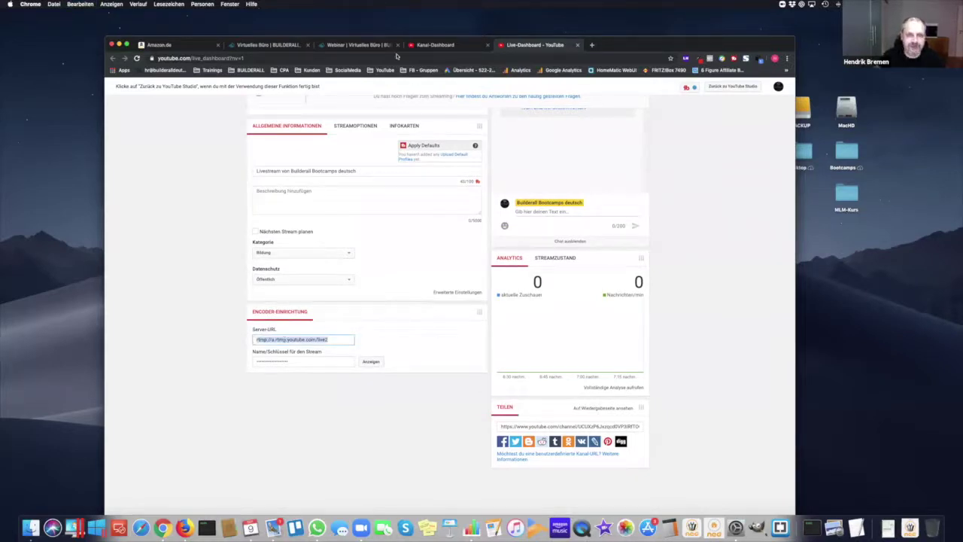
pyautogui.click(348, 46)
pyautogui.click(401, 292)
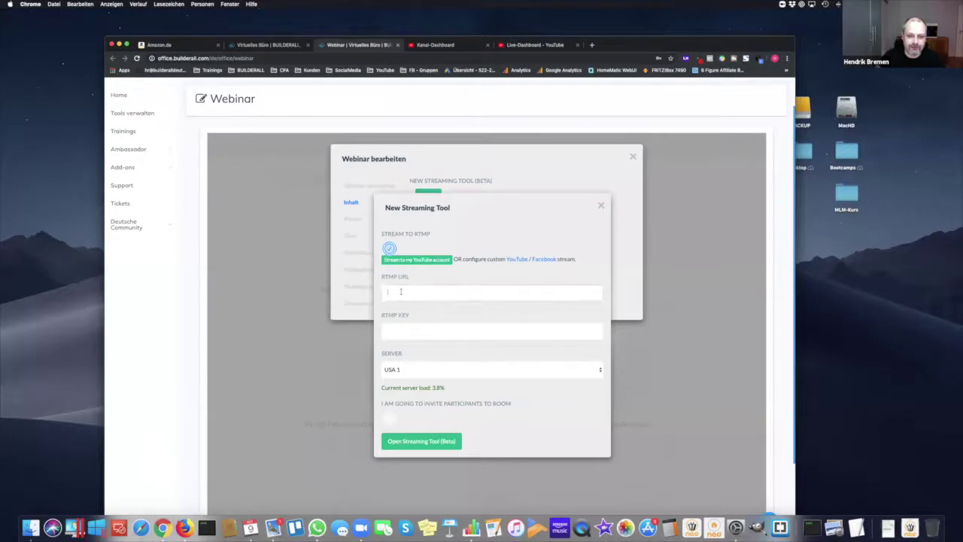
pyautogui.press('super+v')
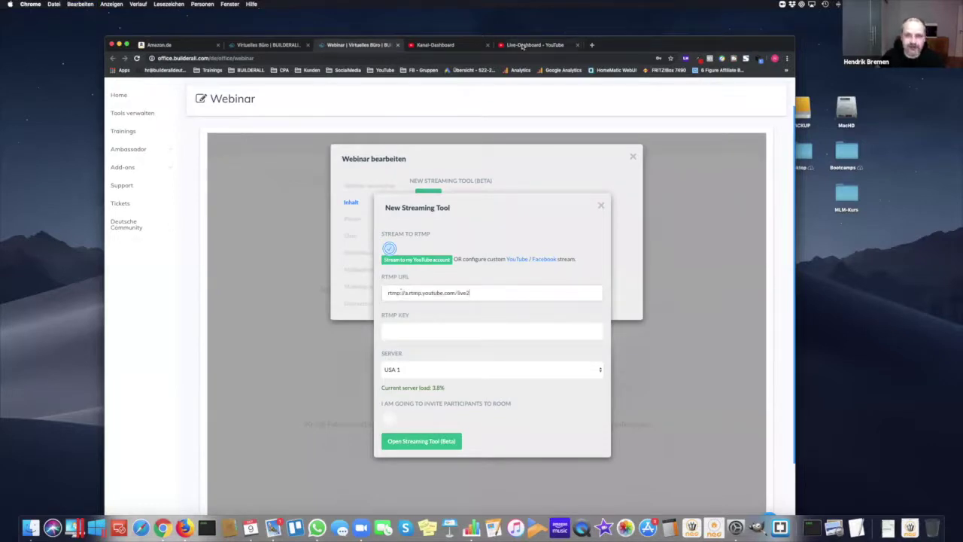
# Reveal the YouTube stream key and paste it into the RTMP KEY field
pyautogui.click(523, 46)
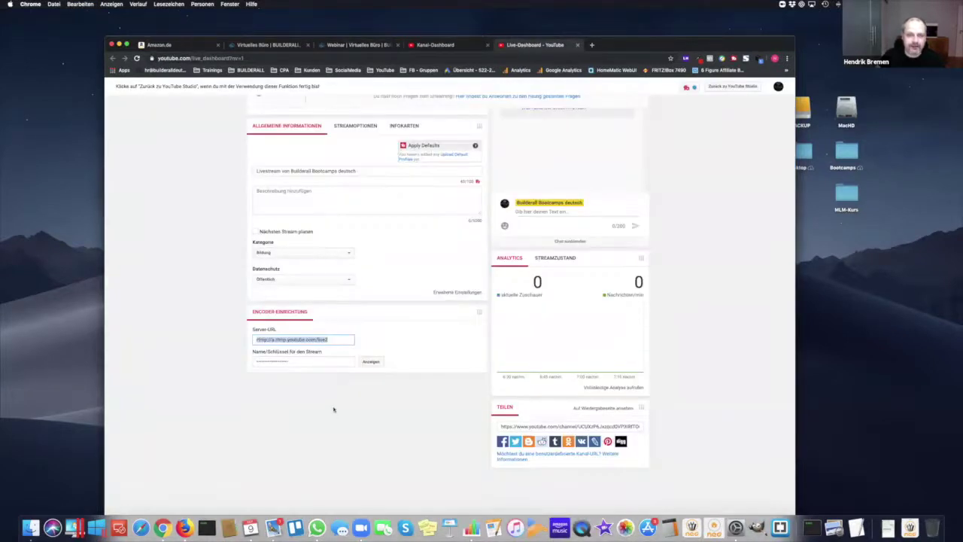
pyautogui.click(372, 361)
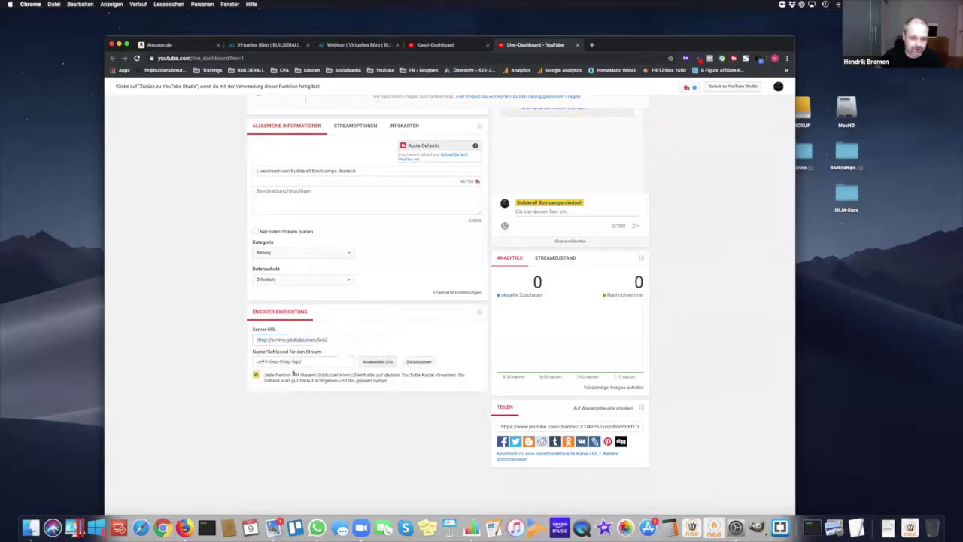
pyautogui.moveTo(302, 361); pyautogui.dragTo(254, 362)
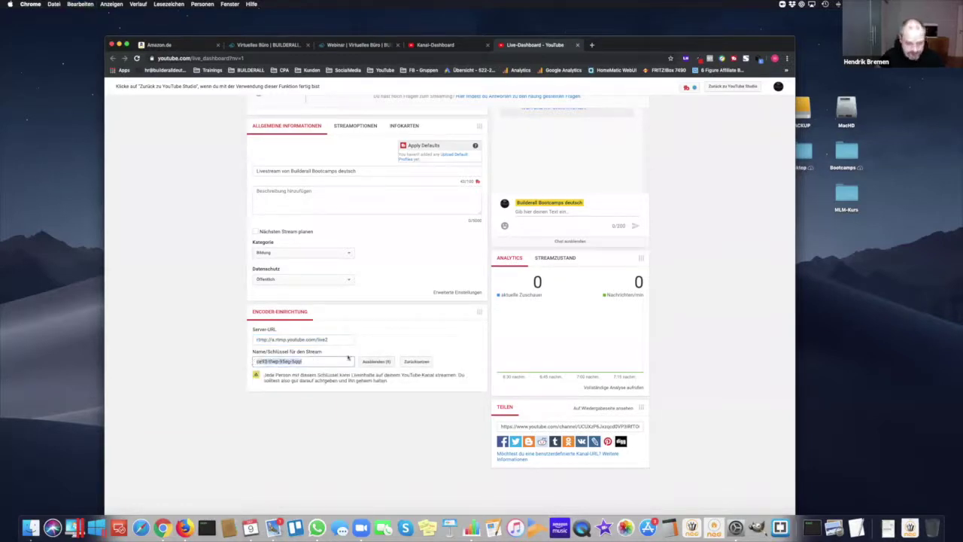
pyautogui.click(342, 47)
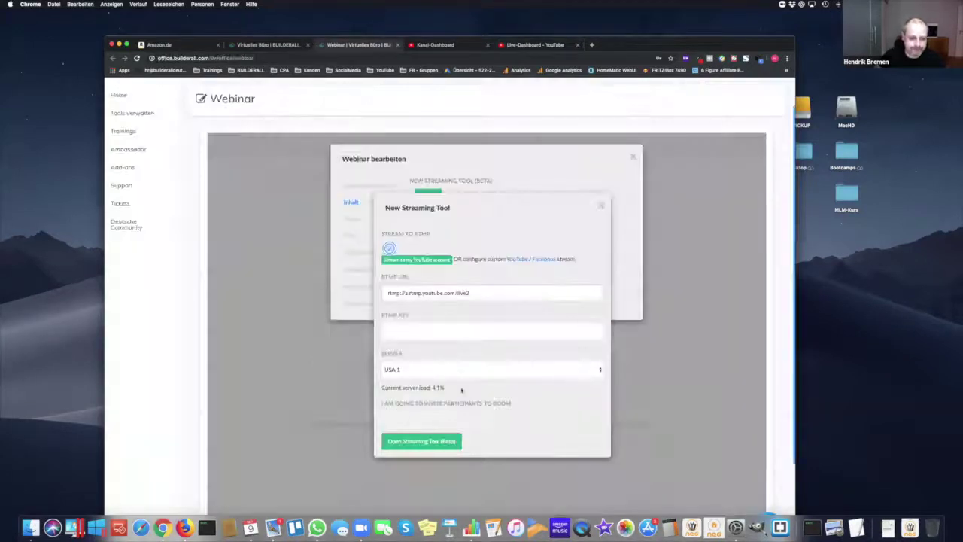
pyautogui.click(410, 325)
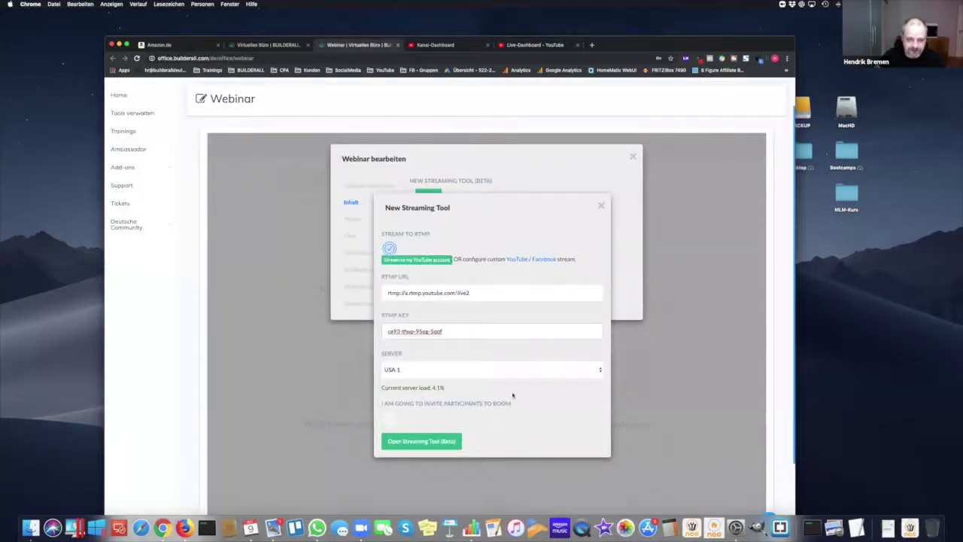
# Launch Open Streaming Tool (Beta) on server USA 1 and log in with your name
pyautogui.click(420, 370)
pyautogui.click(420, 369)
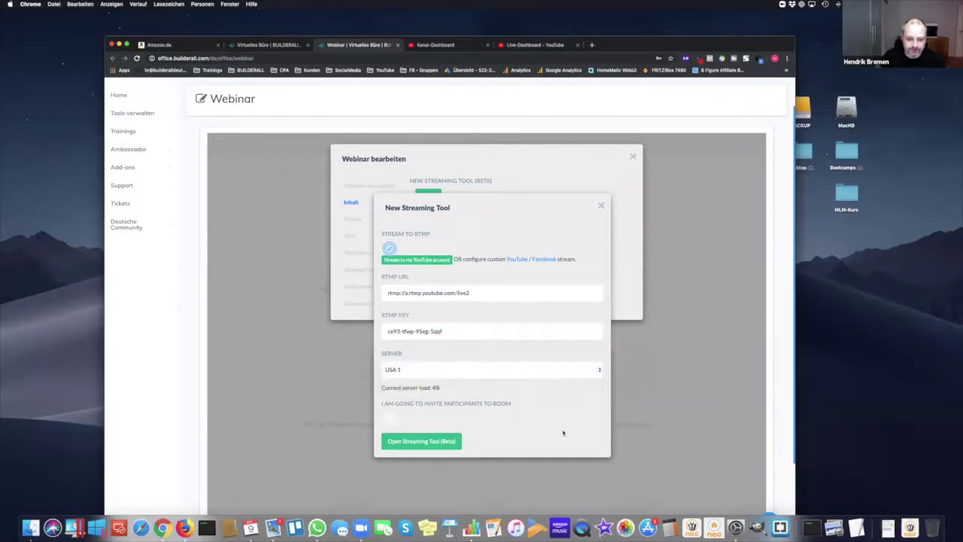
pyautogui.click(409, 442)
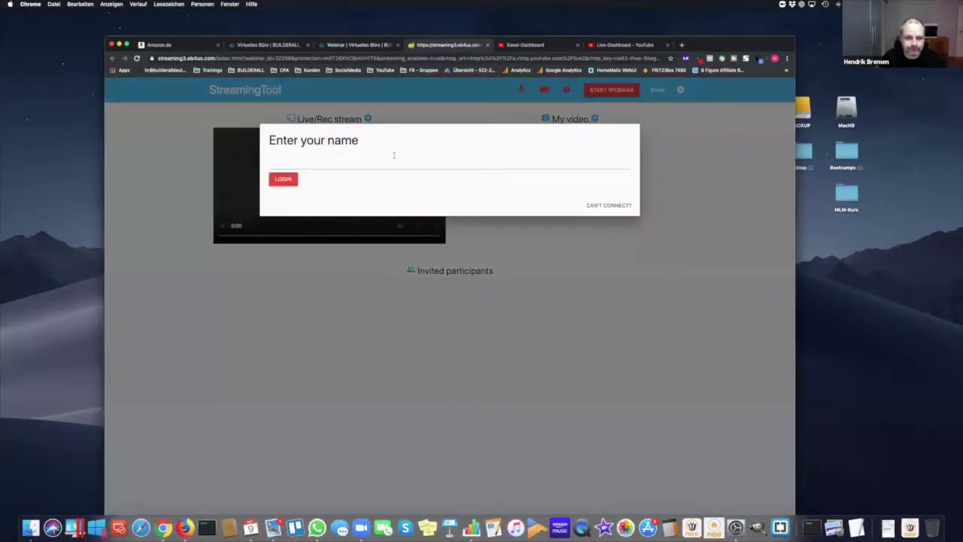
pyautogui.click(401, 163)
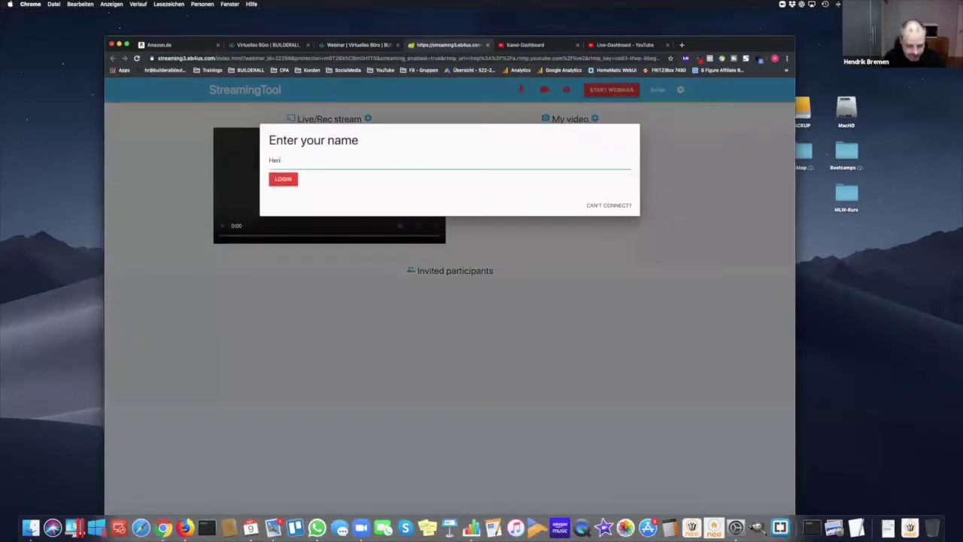
pyautogui.click(293, 185)
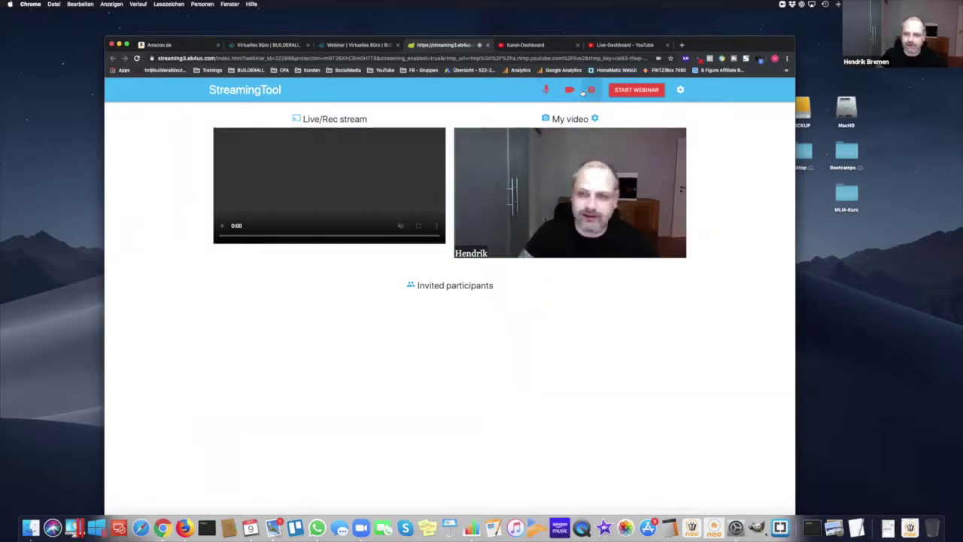
pyautogui.click(595, 120)
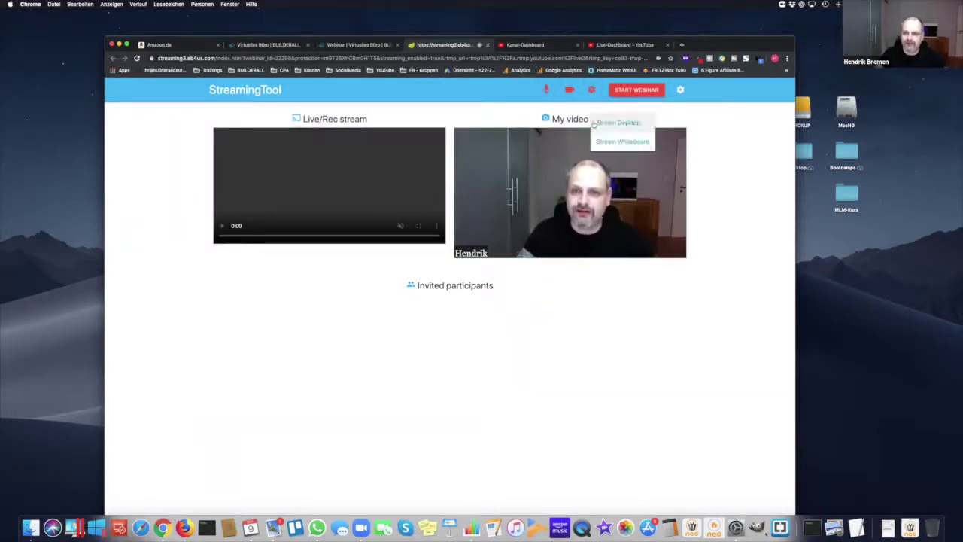
pyautogui.click(491, 112)
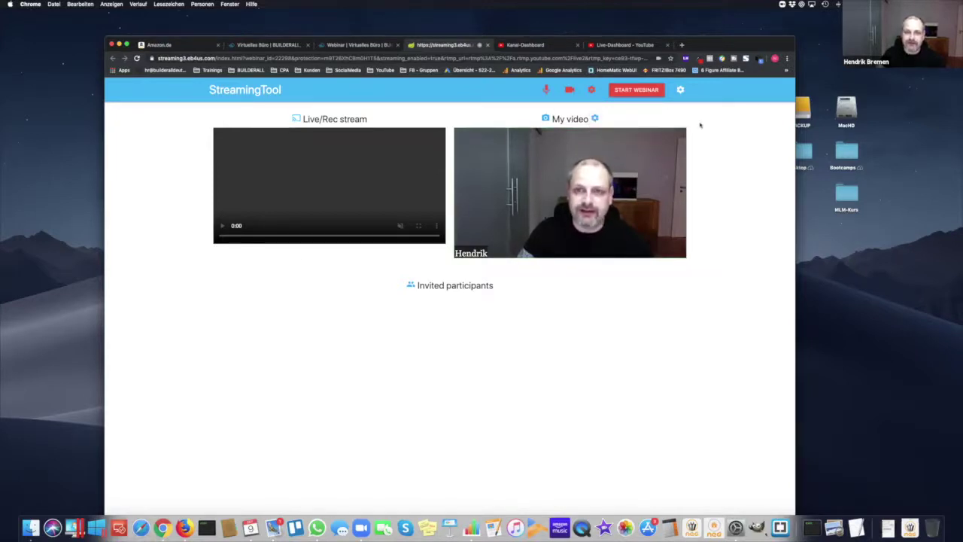
pyautogui.click(634, 91)
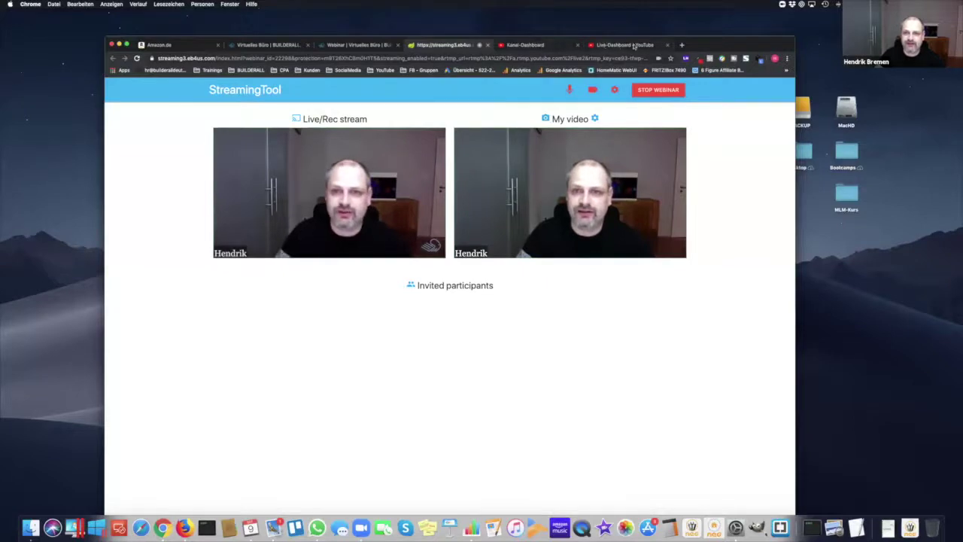
# Confirm the stream is LIVE on the YouTube Live Dashboard, then return to the New Streaming Tool settings
pyautogui.click(624, 46)
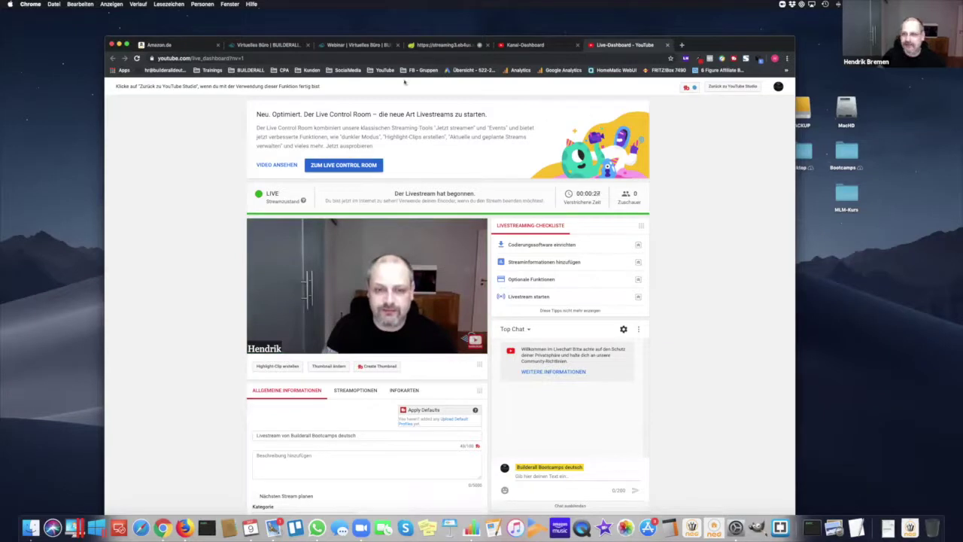
pyautogui.click(360, 45)
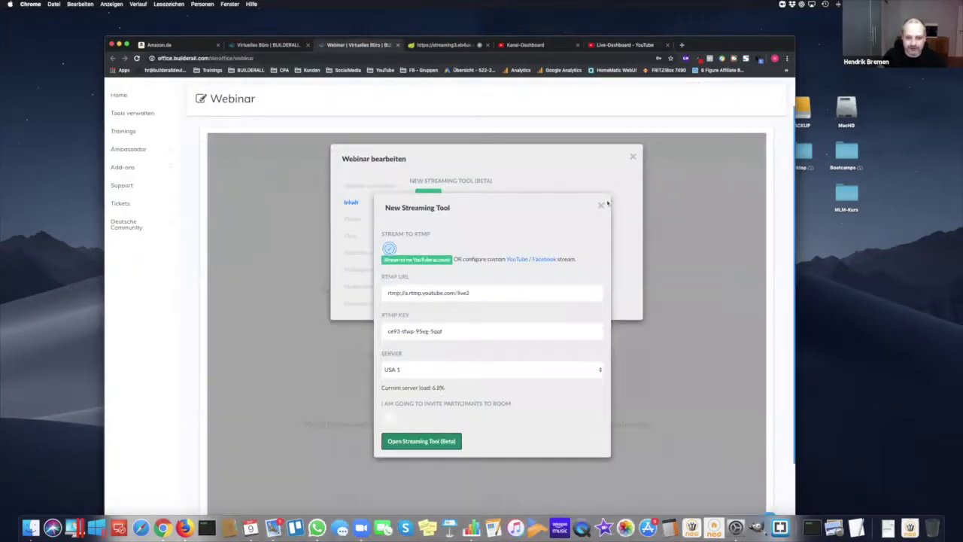
# Stream a whiteboard from the My video gear menu, handwrite 'Hallo' and a D, then close it
pyautogui.click(440, 45)
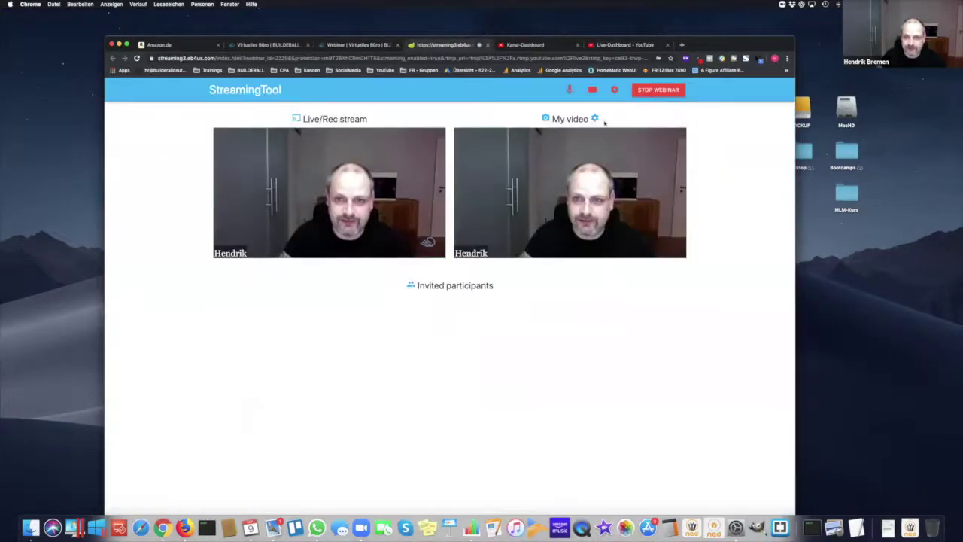
pyautogui.click(595, 119)
pyautogui.click(614, 141)
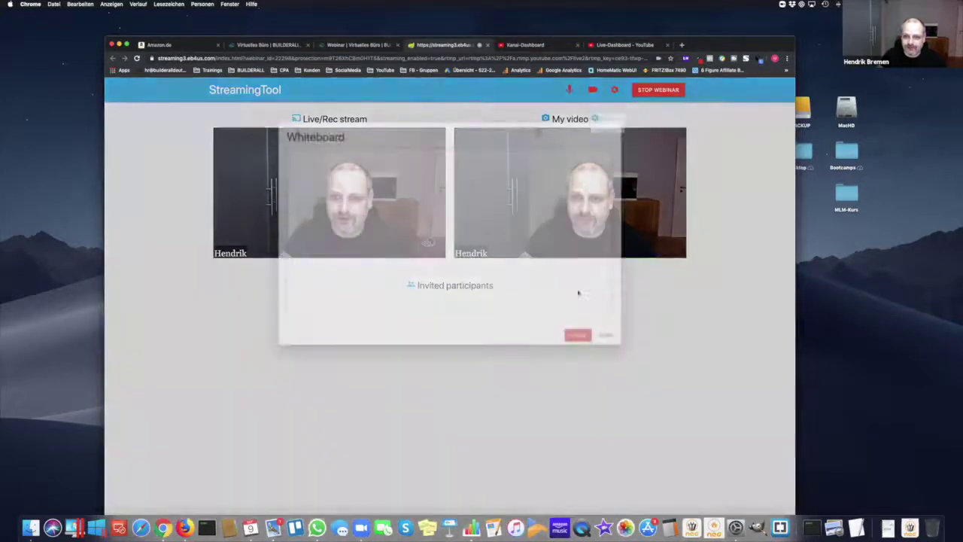
pyautogui.moveTo(288, 184)
pyautogui.mouseDown()
pyautogui.moveTo(271, 228)
pyautogui.moveTo(312, 213)
pyautogui.mouseUp()
pyautogui.moveTo(317, 199)
pyautogui.mouseDown()
pyautogui.moveTo(295, 254)
pyautogui.moveTo(338, 244)
pyautogui.mouseUp()
pyautogui.moveTo(381, 215); pyautogui.dragTo(348, 263)
pyautogui.moveTo(420, 215); pyautogui.dragTo(382, 257)
pyautogui.moveTo(444, 251); pyautogui.dragTo(457, 256)
pyautogui.moveTo(541, 223); pyautogui.dragTo(530, 265)
pyautogui.moveTo(542, 222); pyautogui.dragTo(518, 286)
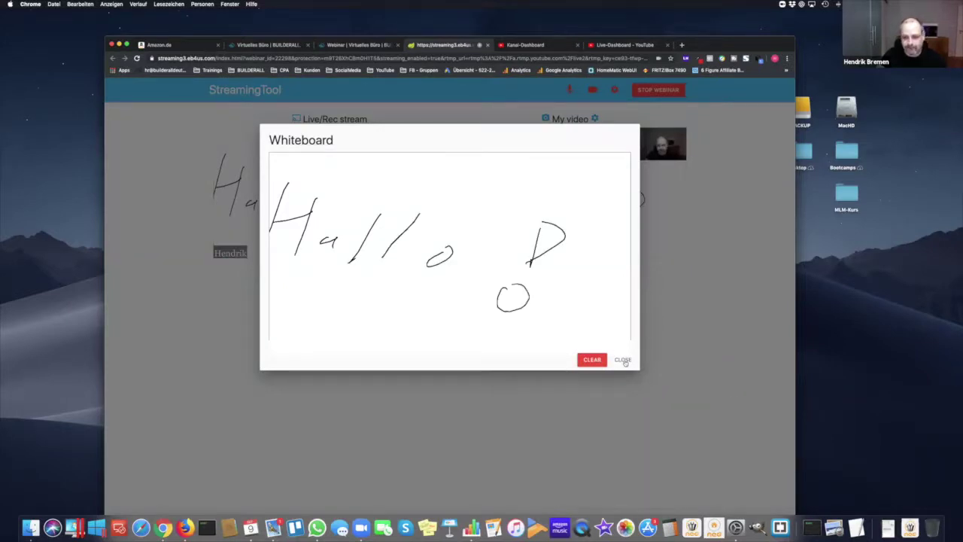
pyautogui.click(623, 361)
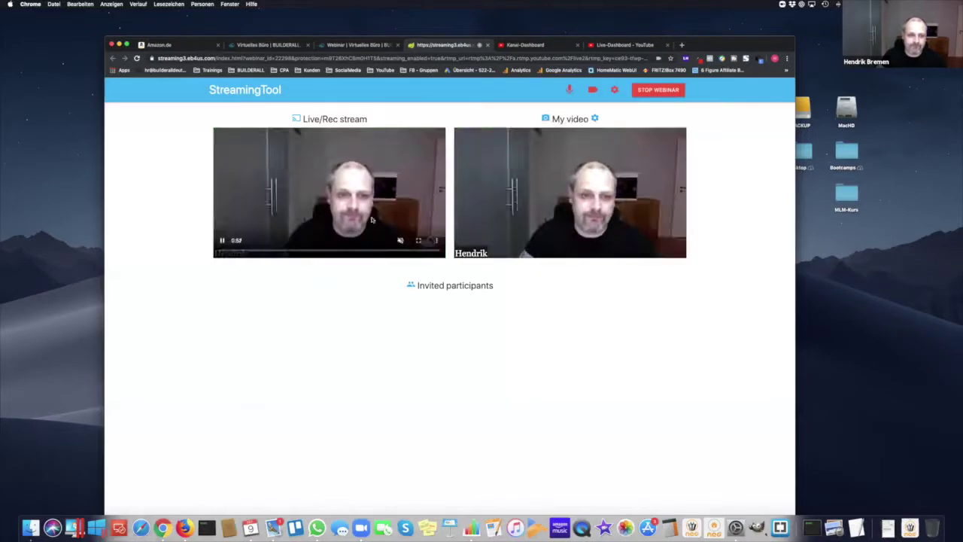
# After checking the YouTube dashboard and webinar settings, stop the webinar in the StreamingTool
pyautogui.click(624, 44)
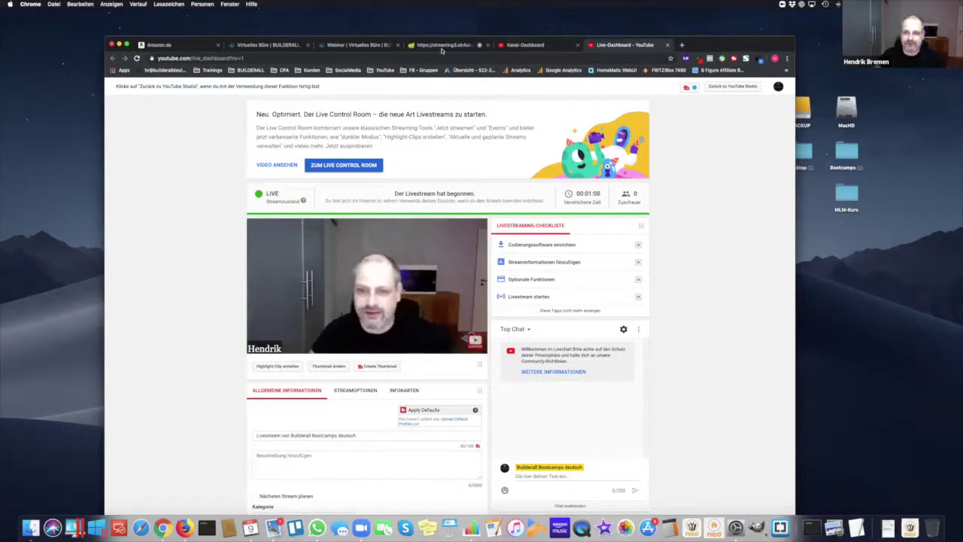
pyautogui.click(350, 45)
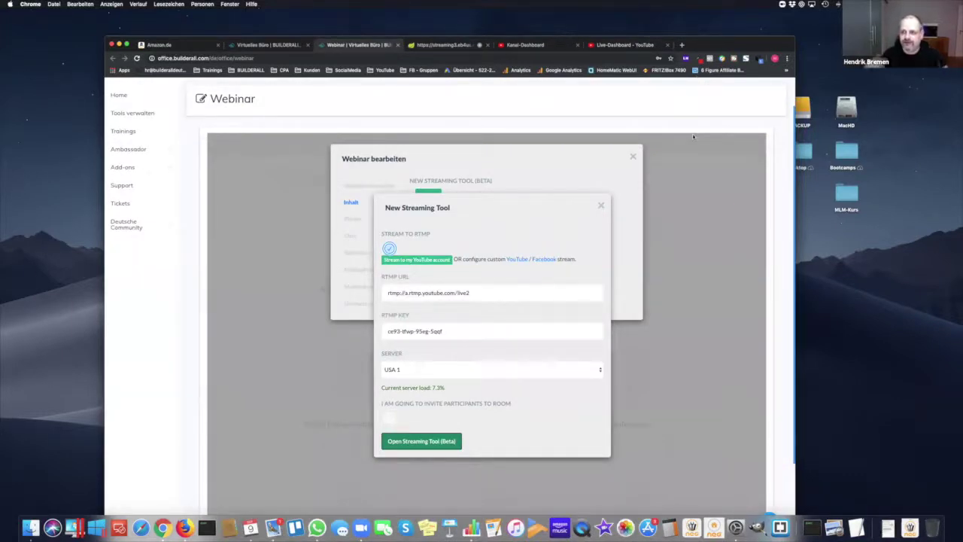
pyautogui.click(616, 47)
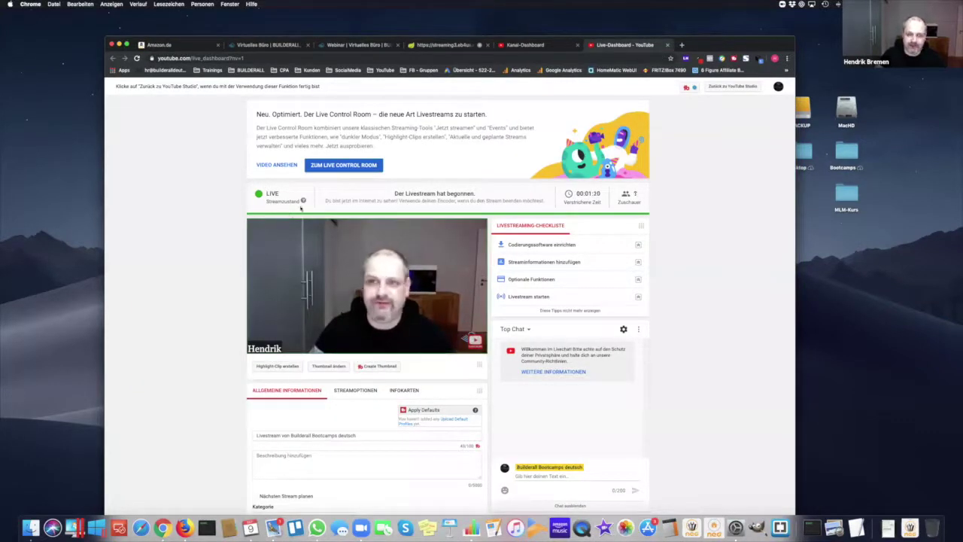
pyautogui.click(345, 47)
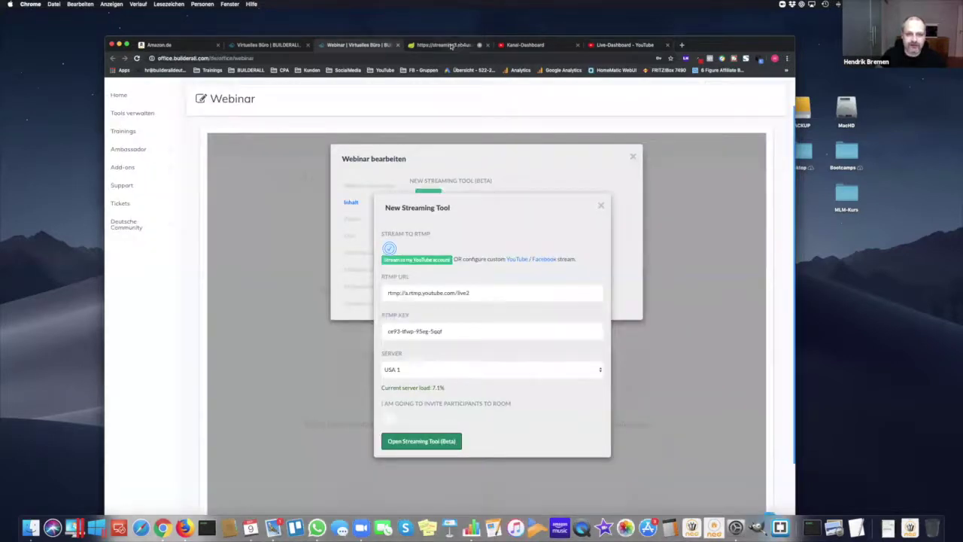
pyautogui.click(452, 45)
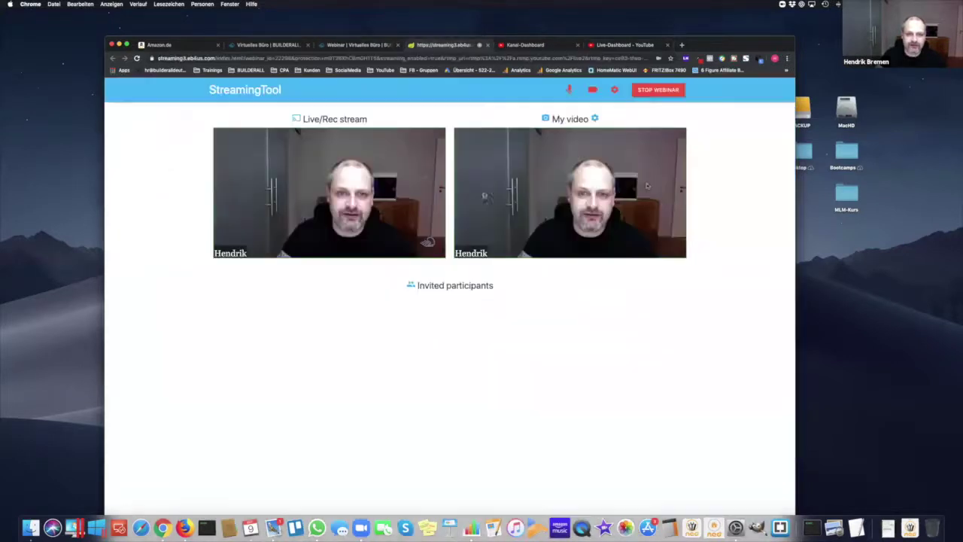
pyautogui.click(659, 91)
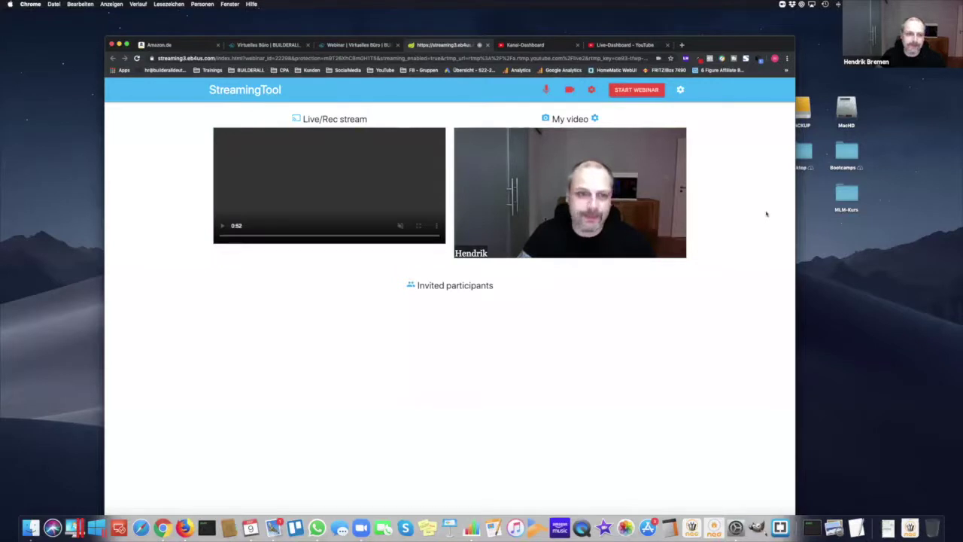
# Check the YouTube Live Dashboard shows OFFLINE and 'Stream abgeschlossen' after 00:01:34 with 2 viewers
pyautogui.click(619, 45)
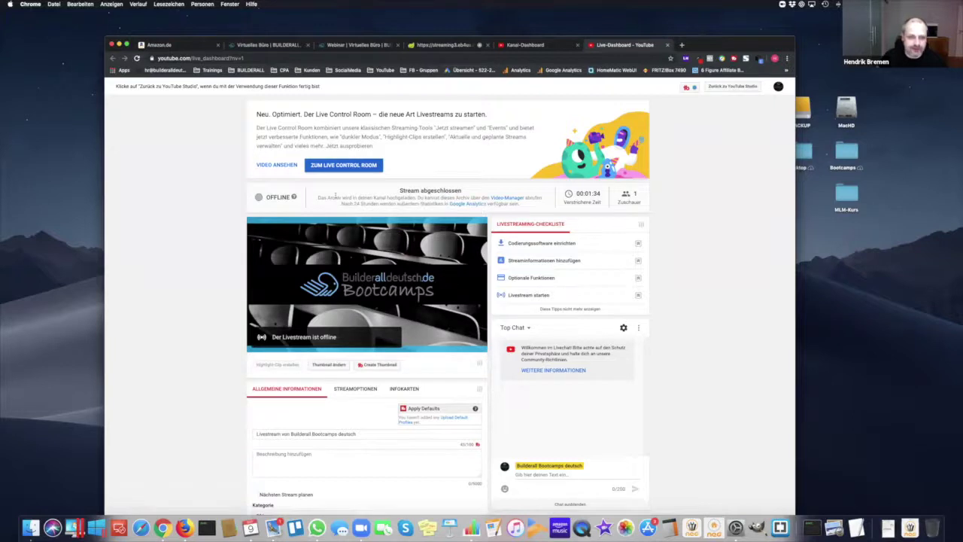
pyautogui.scroll(-1, 317, 204)
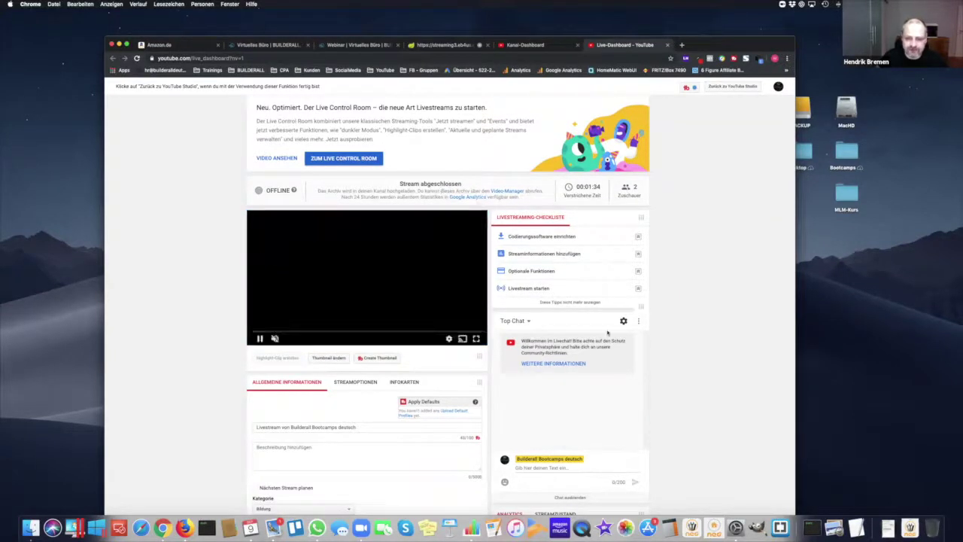
pyautogui.scroll(-5, 592, 289)
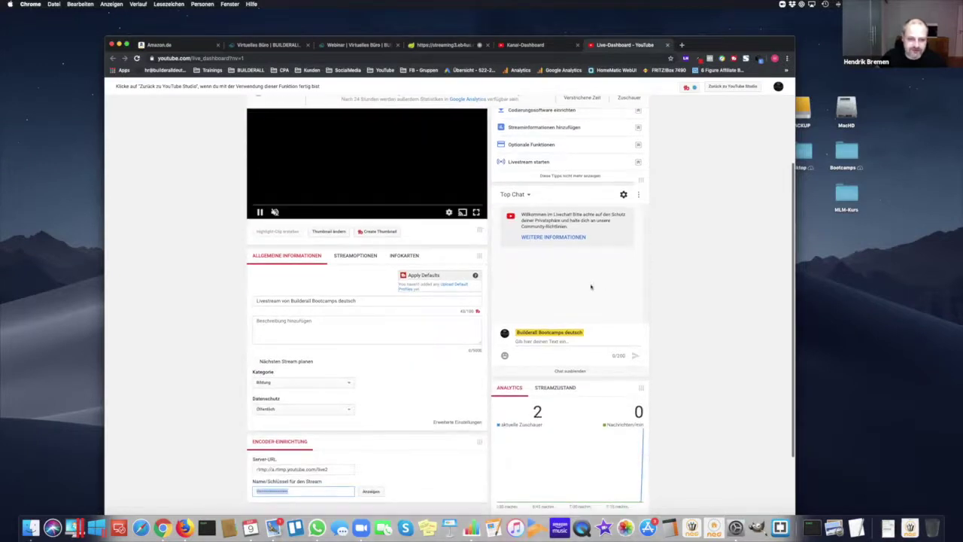
pyautogui.scroll(3, 578, 149)
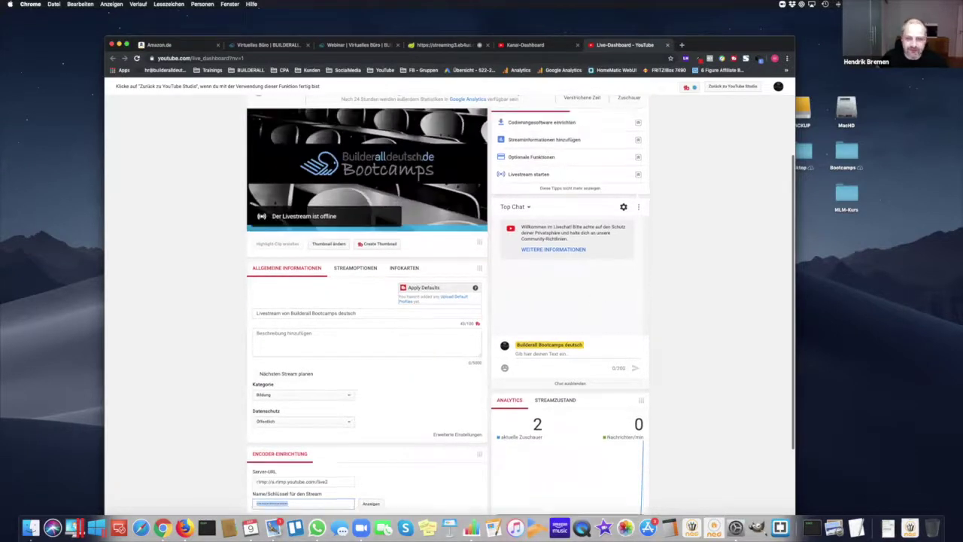
pyautogui.scroll(2, 570, 266)
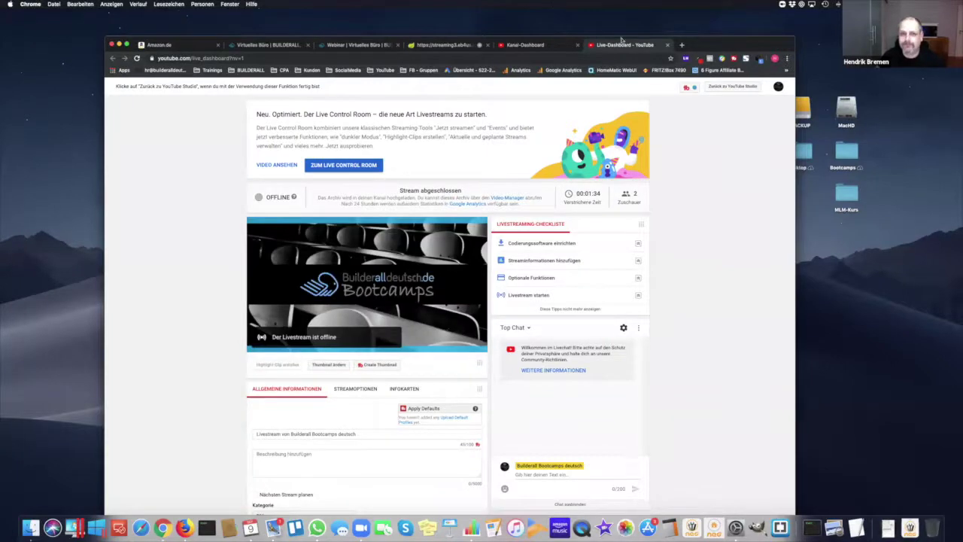
# Close the Live-Dashboard and StreamingTool tabs and dismiss the webinar settings dialogs
pyautogui.click(667, 45)
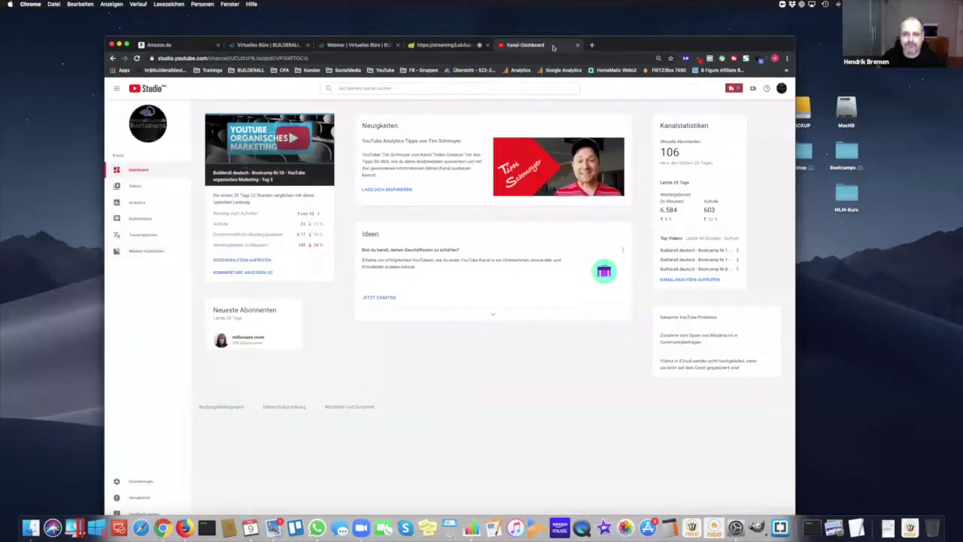
pyautogui.click(436, 45)
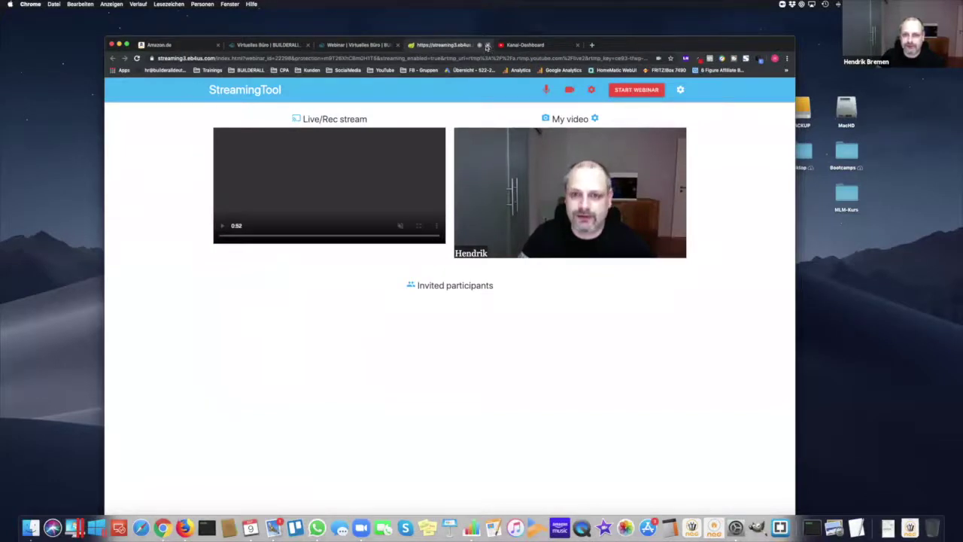
pyautogui.click(487, 46)
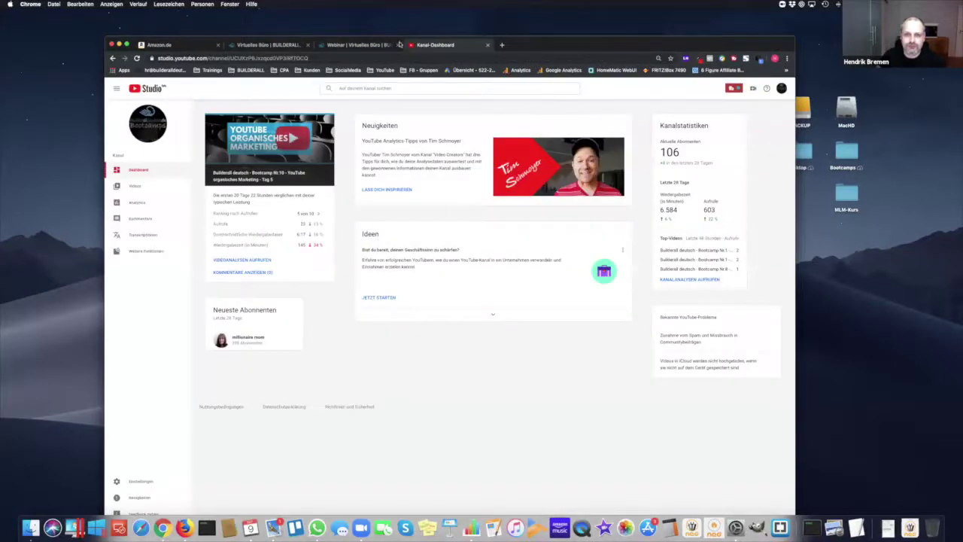
pyautogui.click(364, 46)
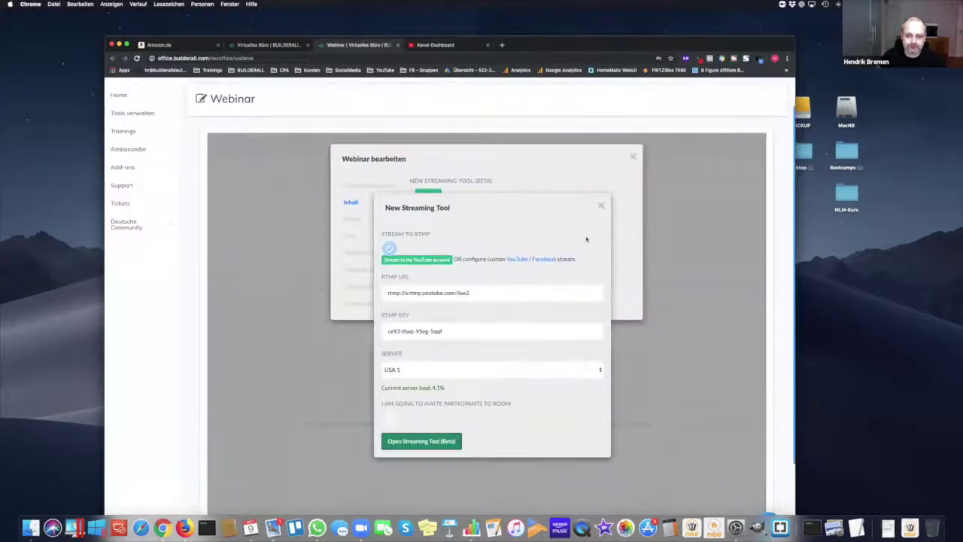
pyautogui.scroll(-1, 579, 226)
pyautogui.press('Escape')
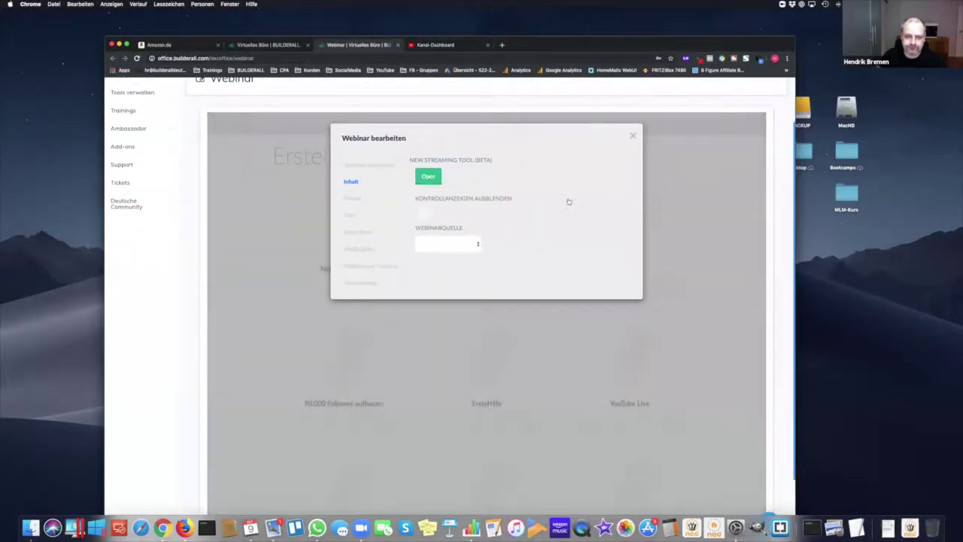
pyautogui.click(634, 140)
# Open the Wiederkehrend webinar for editing and show its Inhalt section
pyautogui.scroll(-4, 632, 339)
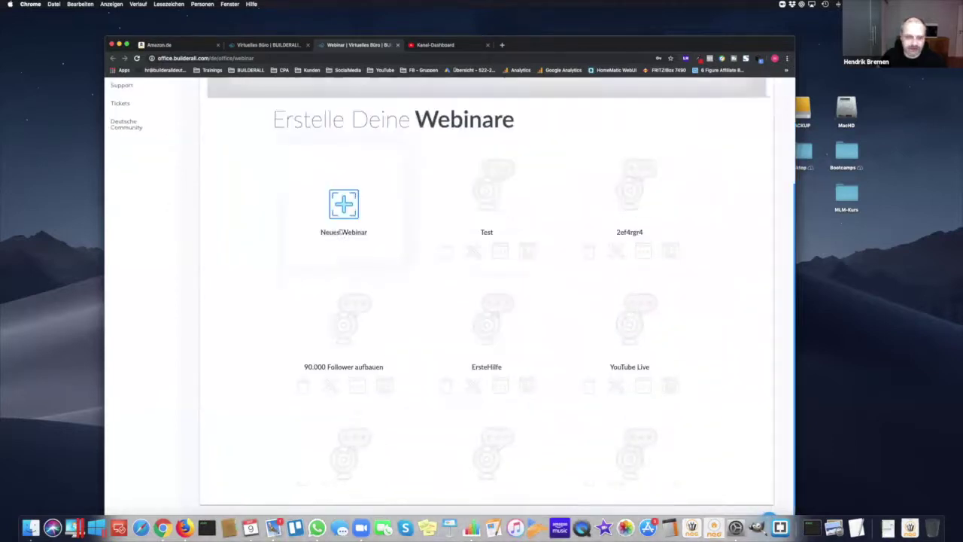
pyautogui.scroll(5, 341, 231)
pyautogui.click(581, 290)
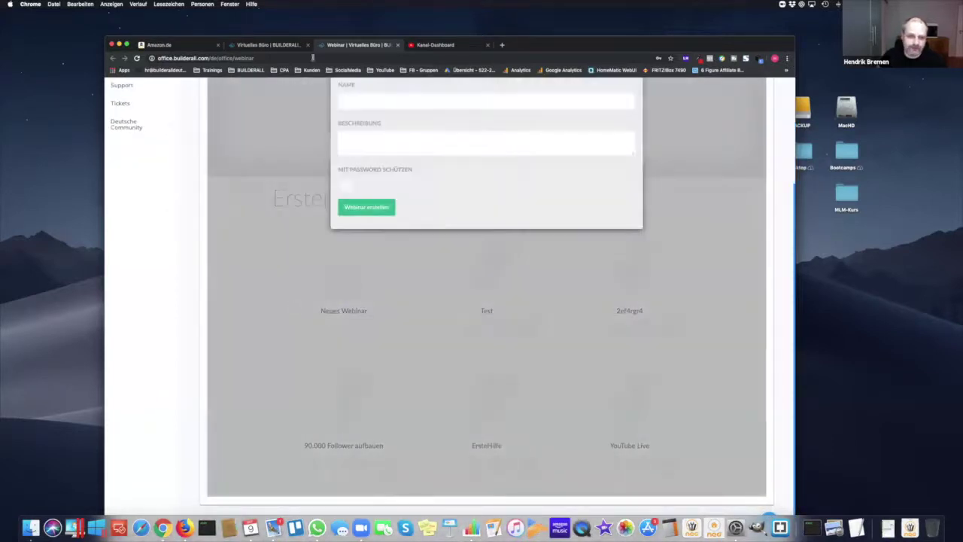
pyautogui.scroll(3, 570, 135)
pyautogui.click(638, 194)
pyautogui.scroll(-8, 635, 262)
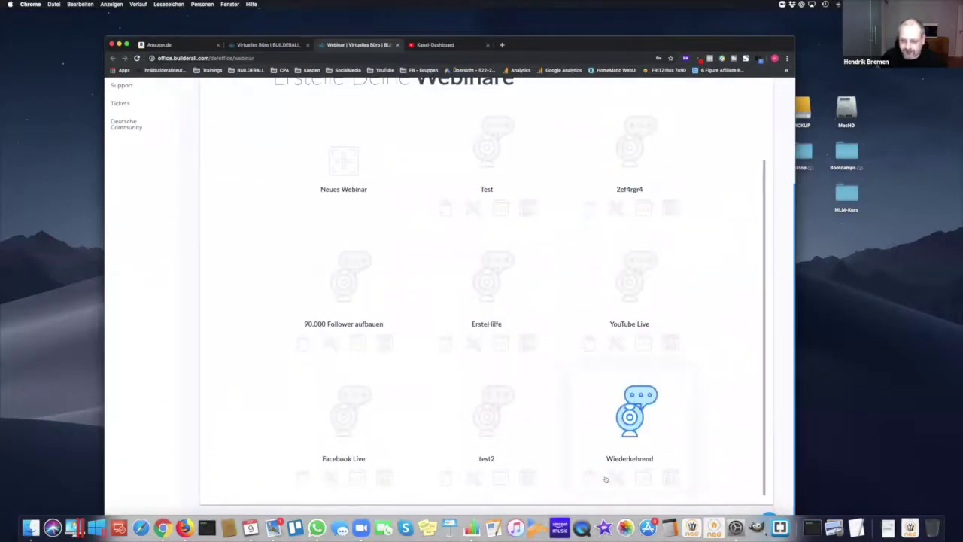
pyautogui.click(616, 477)
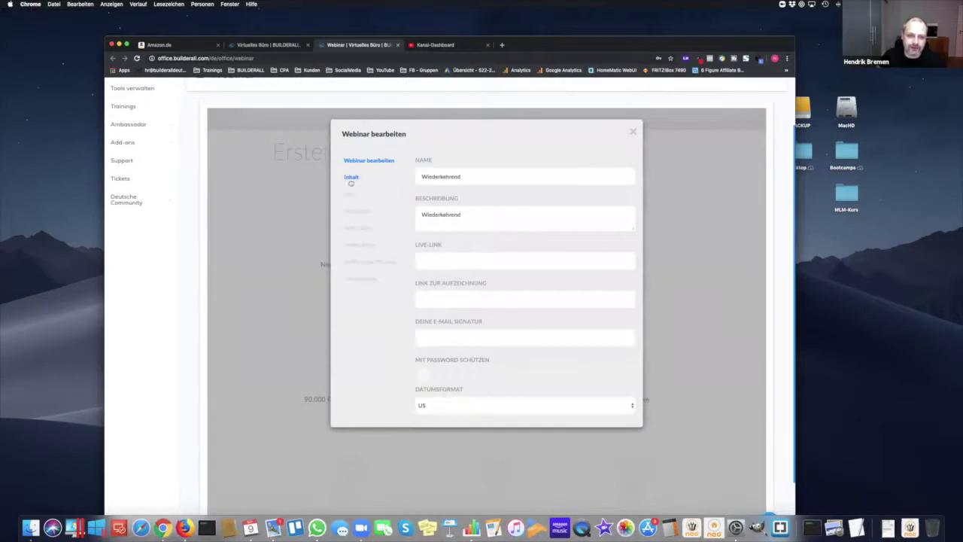
pyautogui.click(351, 177)
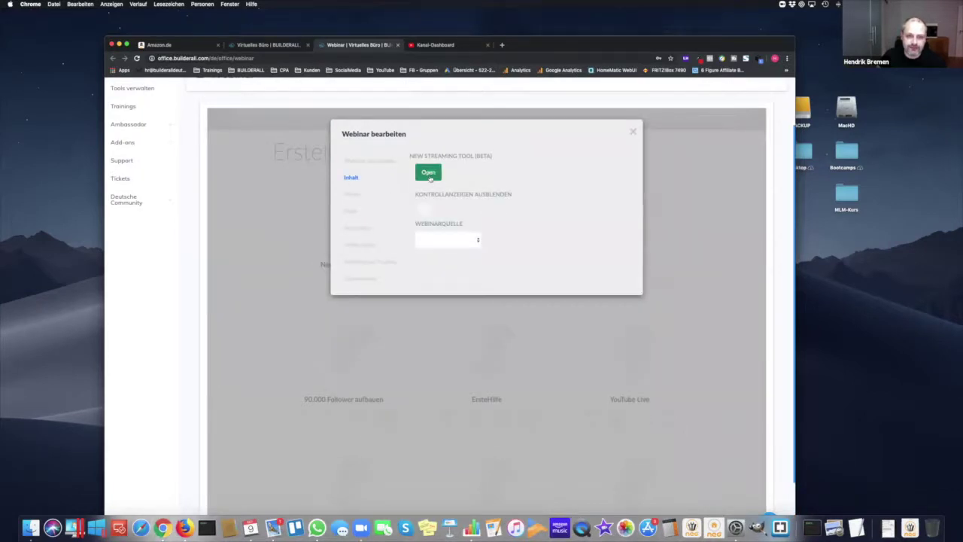